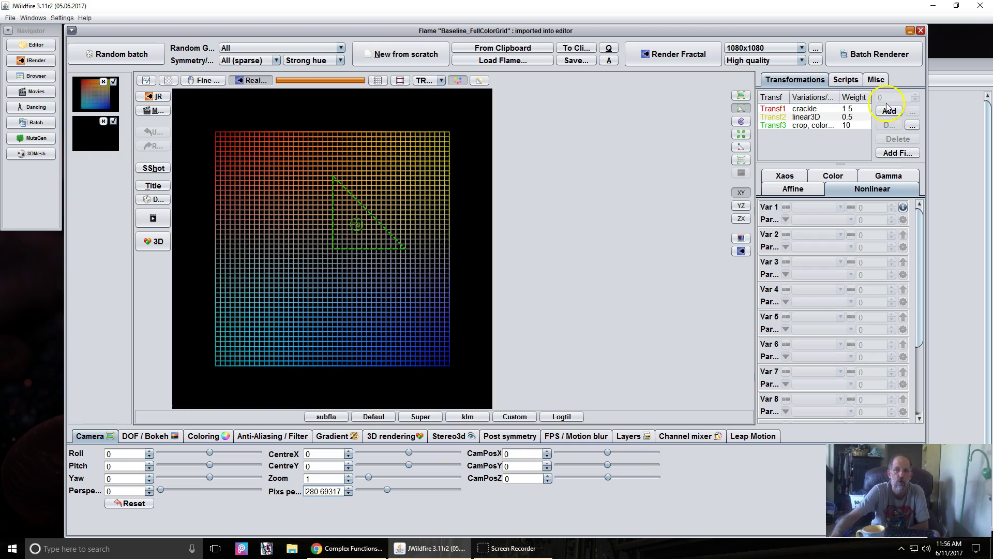
left_click(815, 207)
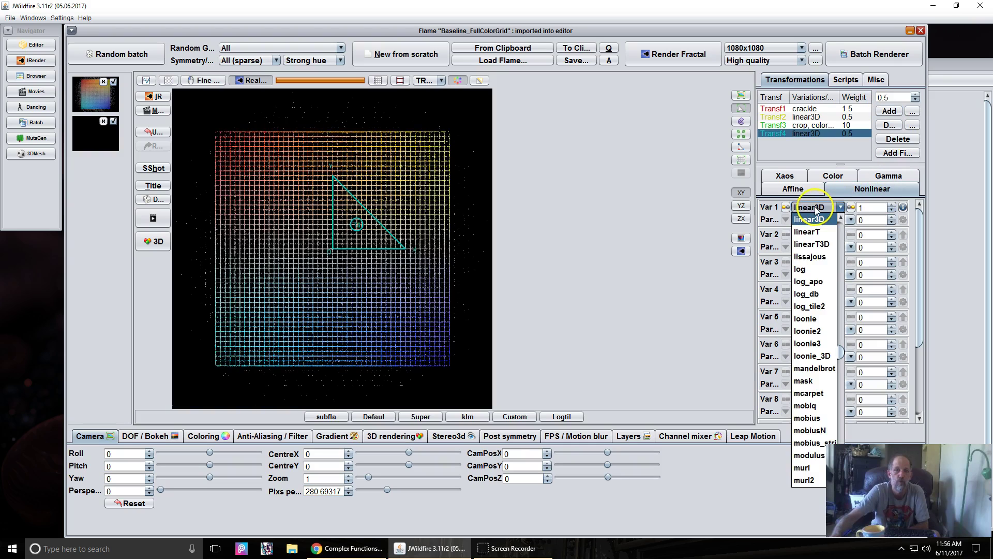
scroll(826, 288, "up", 20)
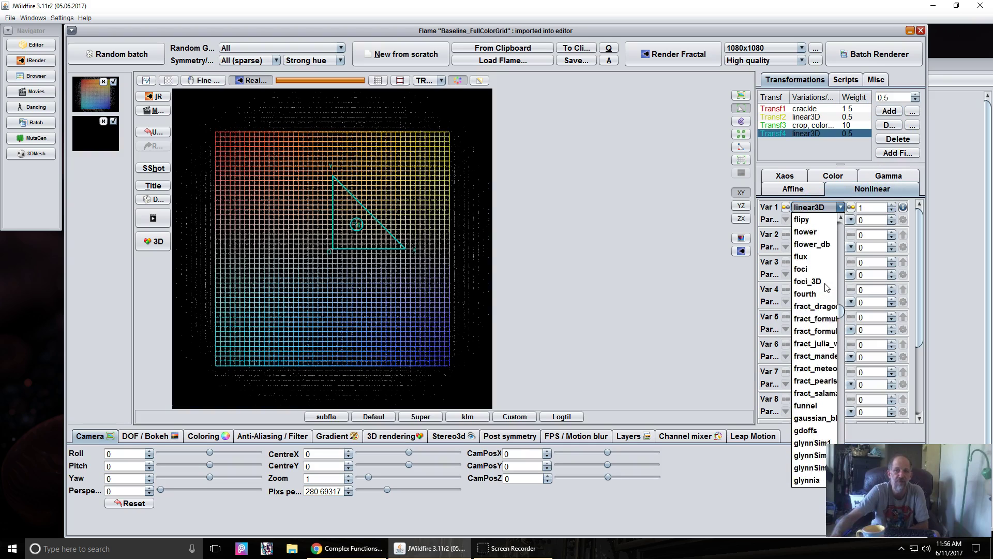
scroll(826, 288, "up", 12)
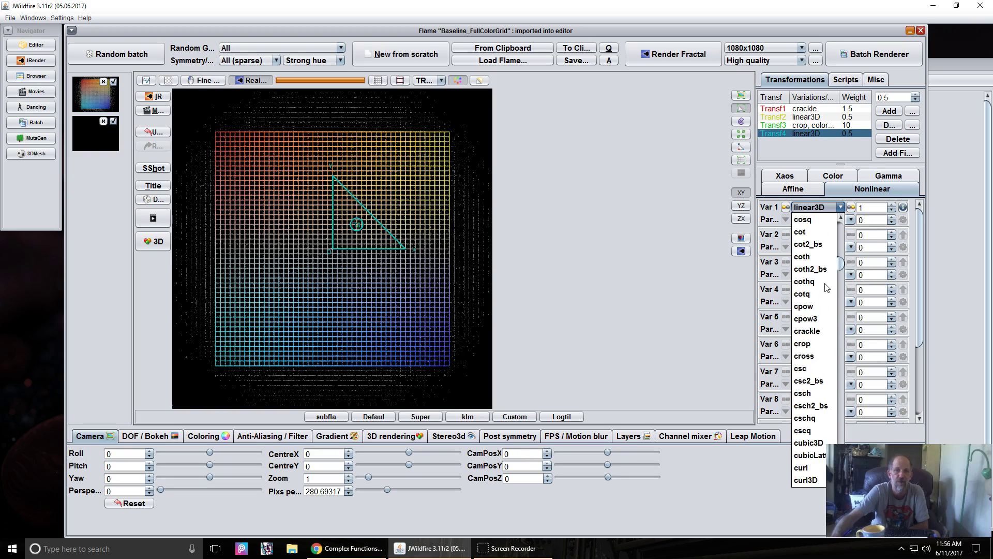
left_click(811, 259)
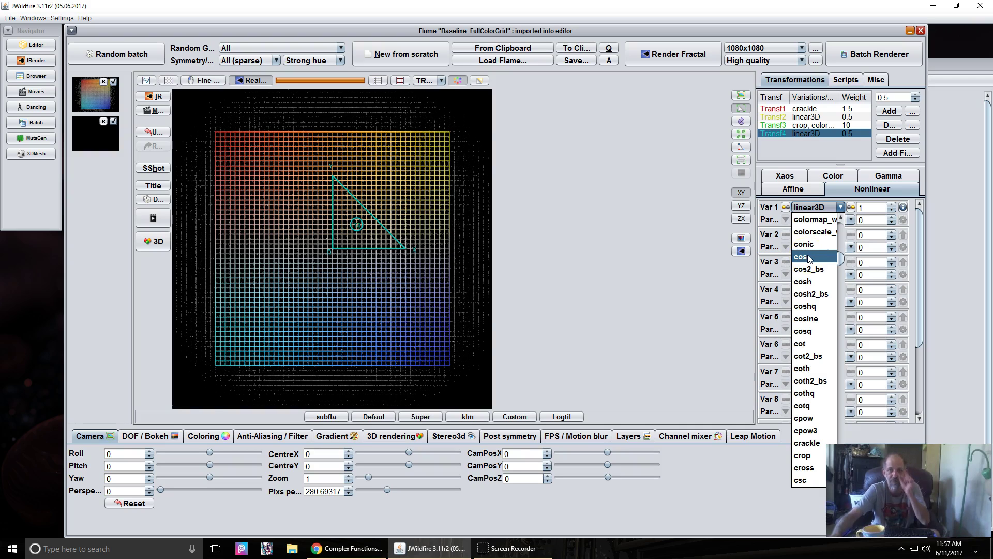
left_click(810, 257)
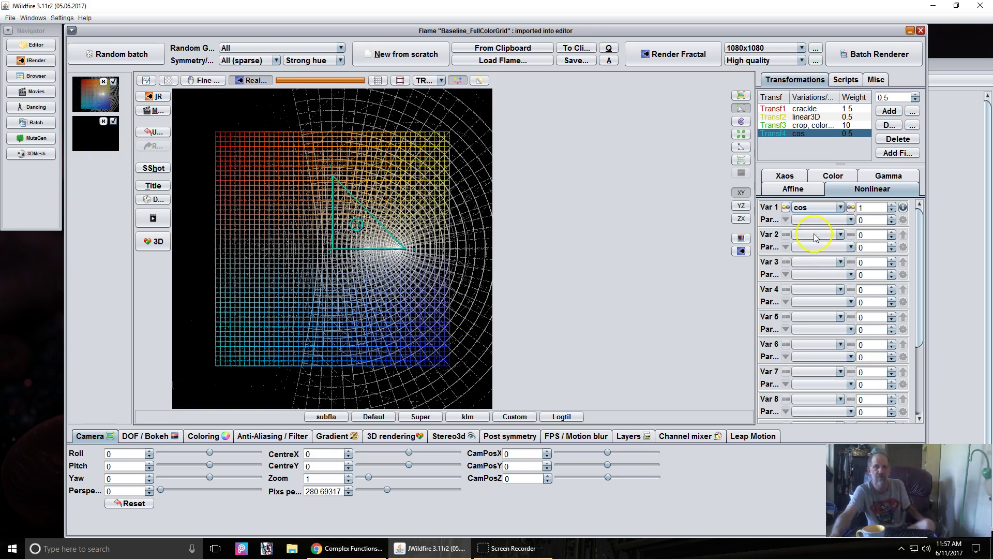
left_click(901, 144)
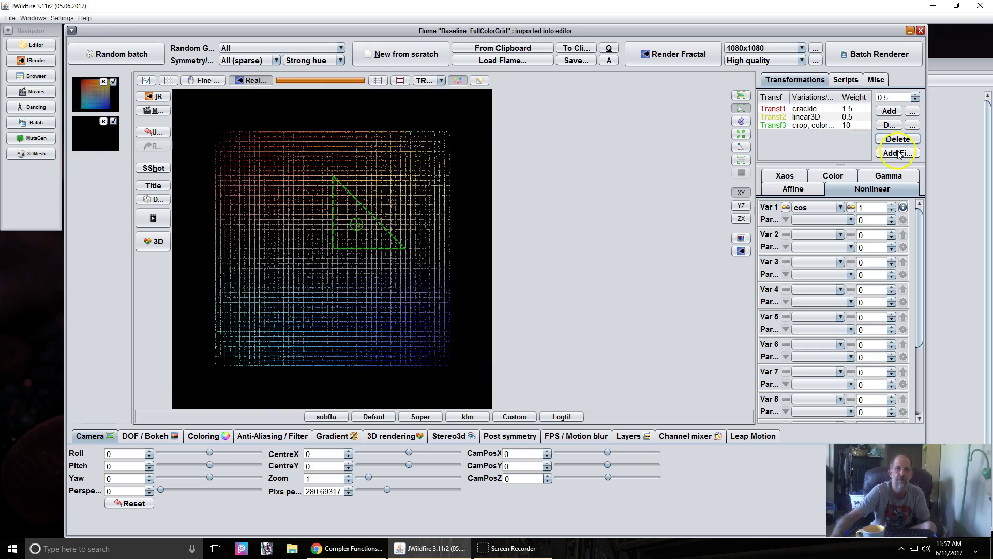
Step: Add a final transform to the full-color grid flame and set its first variation to cos
left_click(828, 207)
left_click_drag(843, 336, 844, 260)
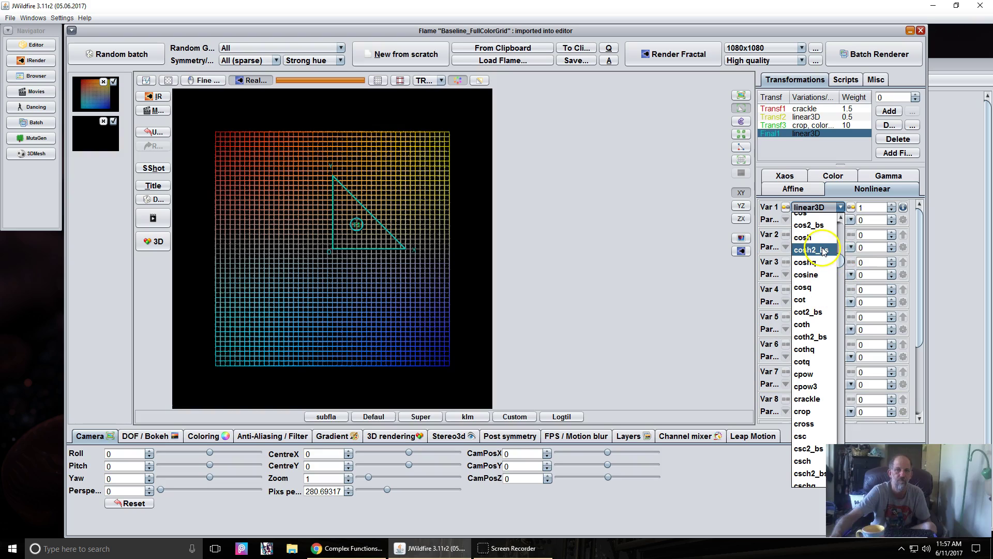
scroll(823, 251, "up", 1)
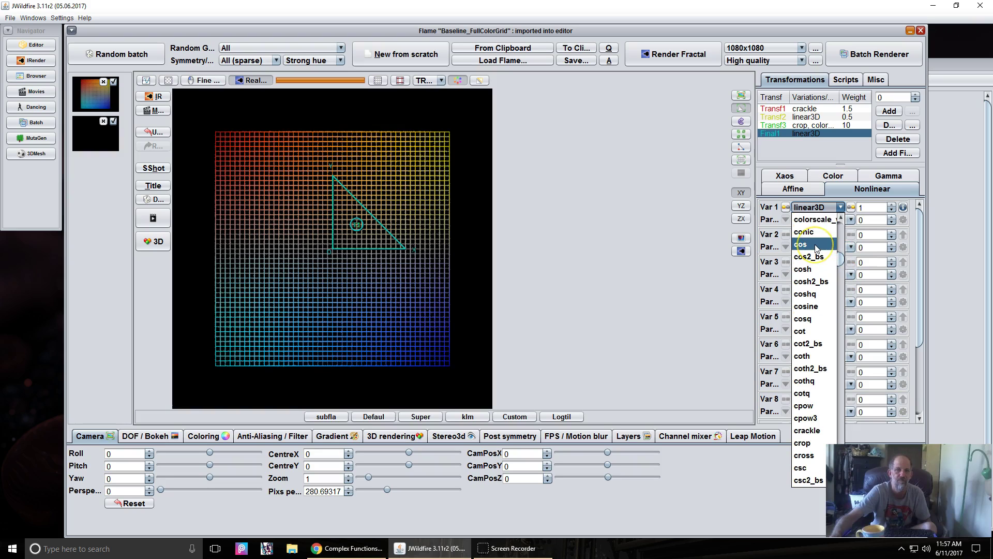
left_click(816, 245)
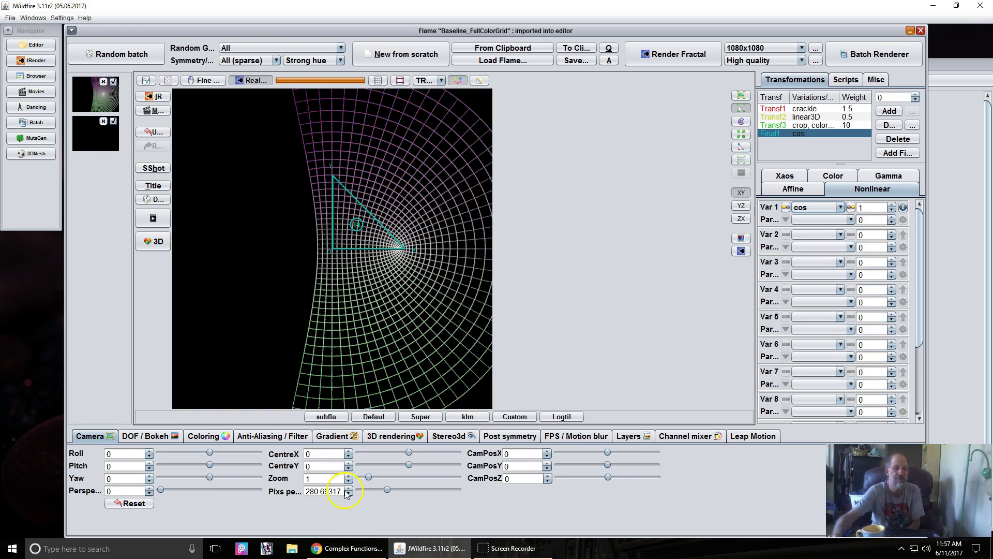
Step: Switch to the browser and examine the sine and cosine graphs and the Complex Functions Plugin Pack page
left_click(352, 551)
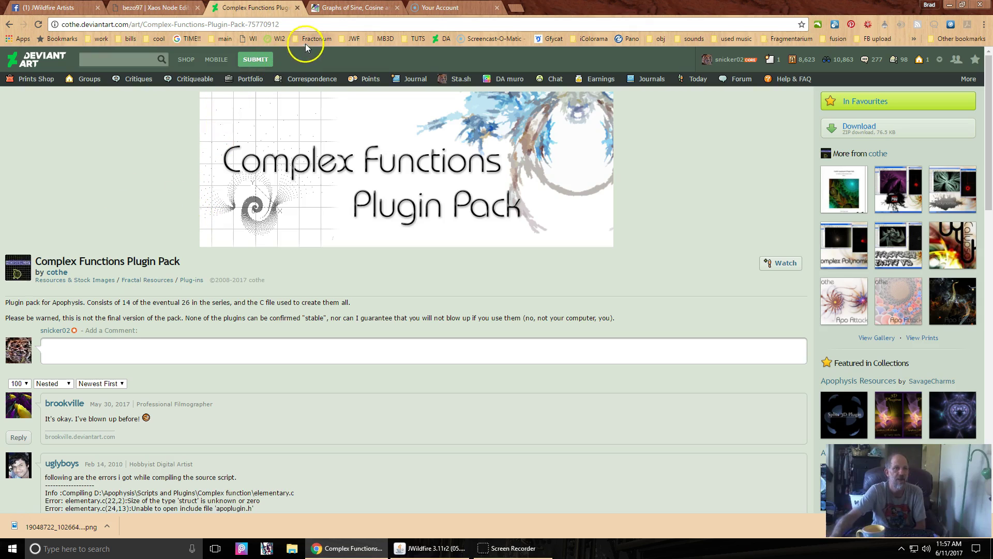
left_click(351, 8)
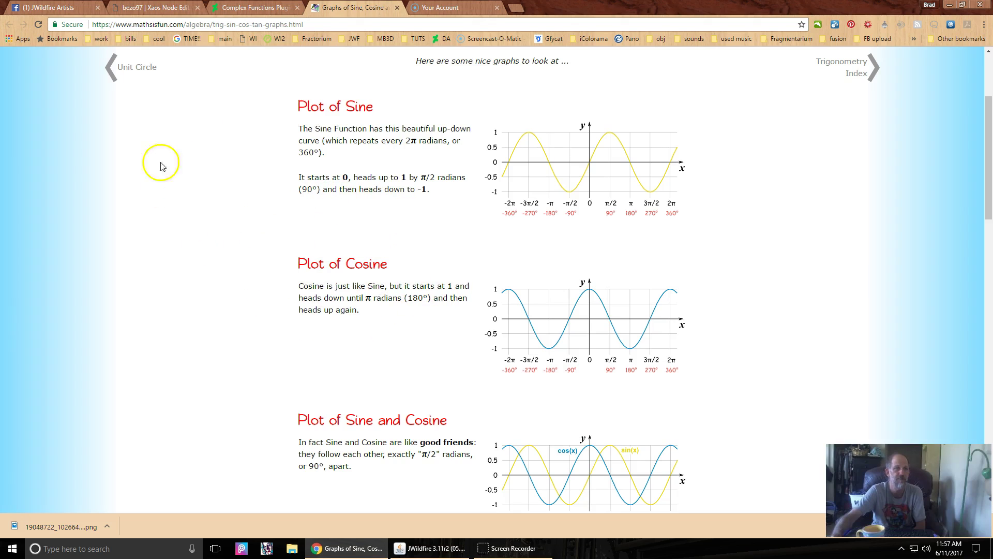
scroll(344, 242, "up", 3)
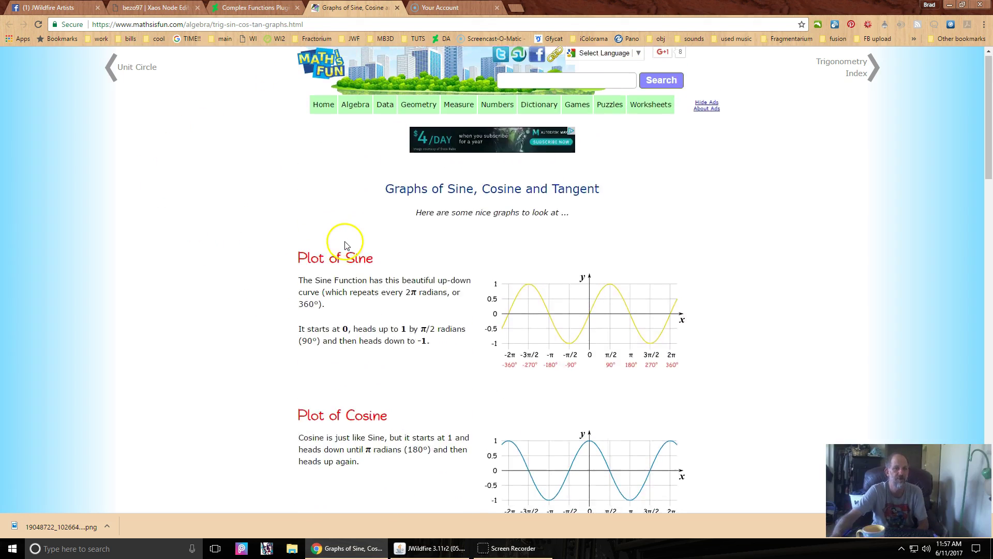
scroll(346, 245, "down", 4)
scroll(385, 178, "up", 2)
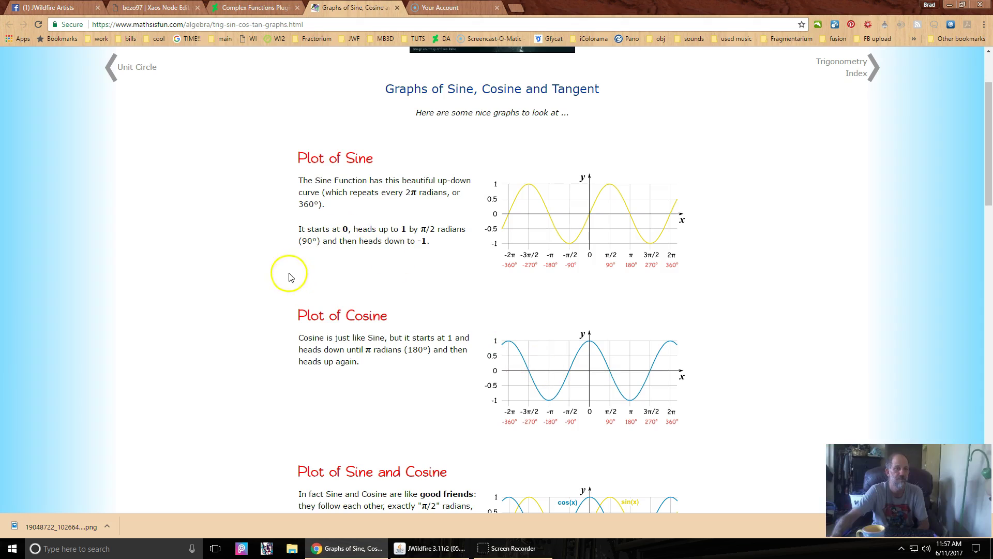
left_click(239, 9)
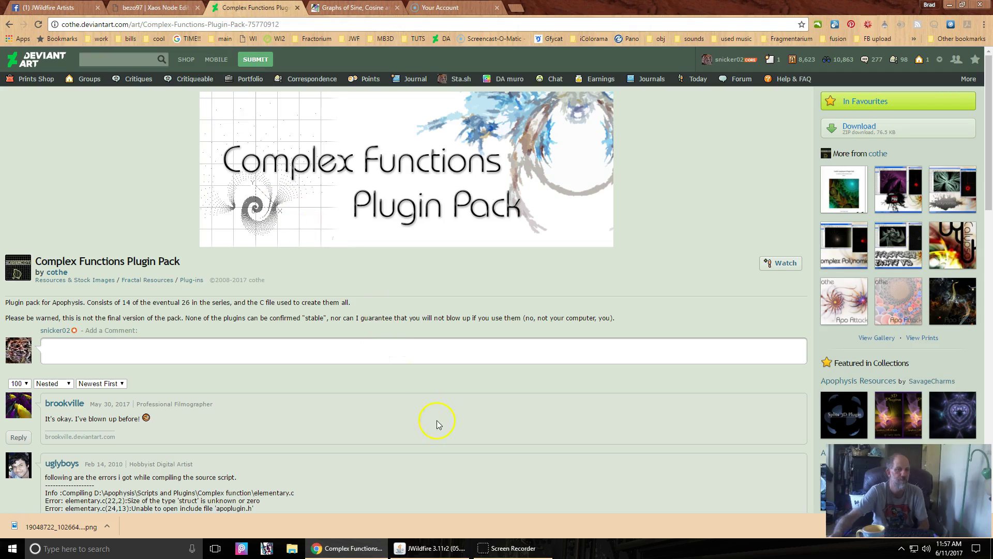
Step: Switch back to JWildfire, then move the final transform's triangle to the left of the grid's centre and shrink it
left_click(422, 547)
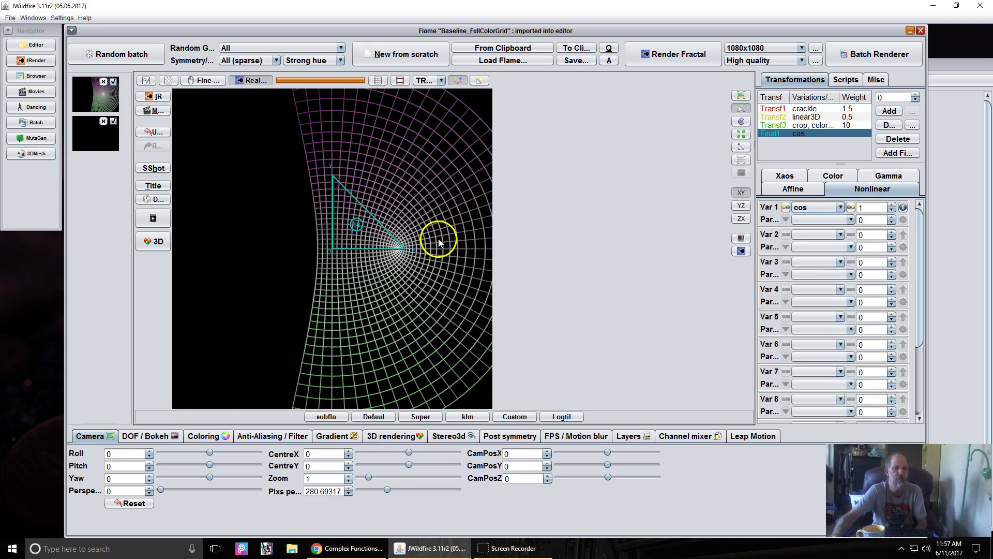
left_click(357, 232)
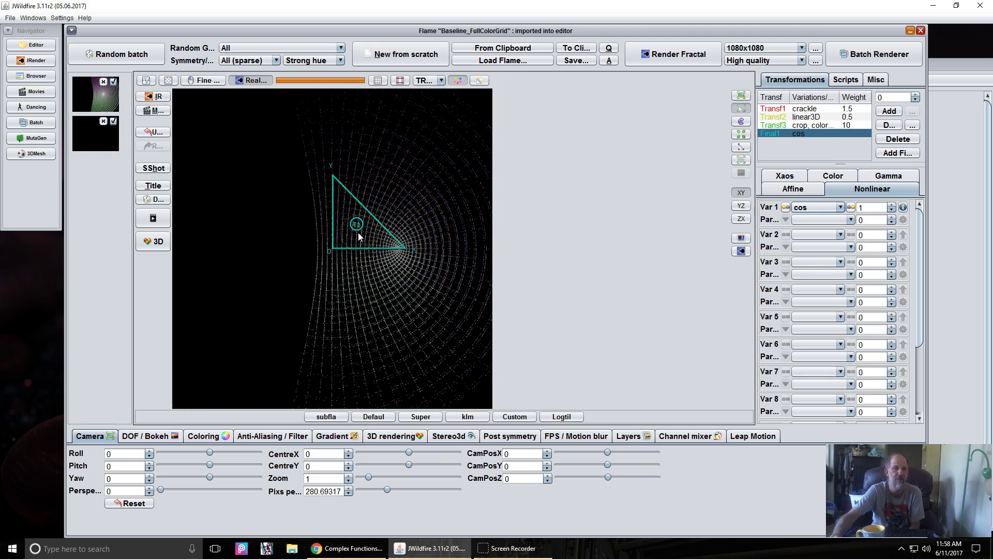
left_click_drag(340, 232, 258, 227)
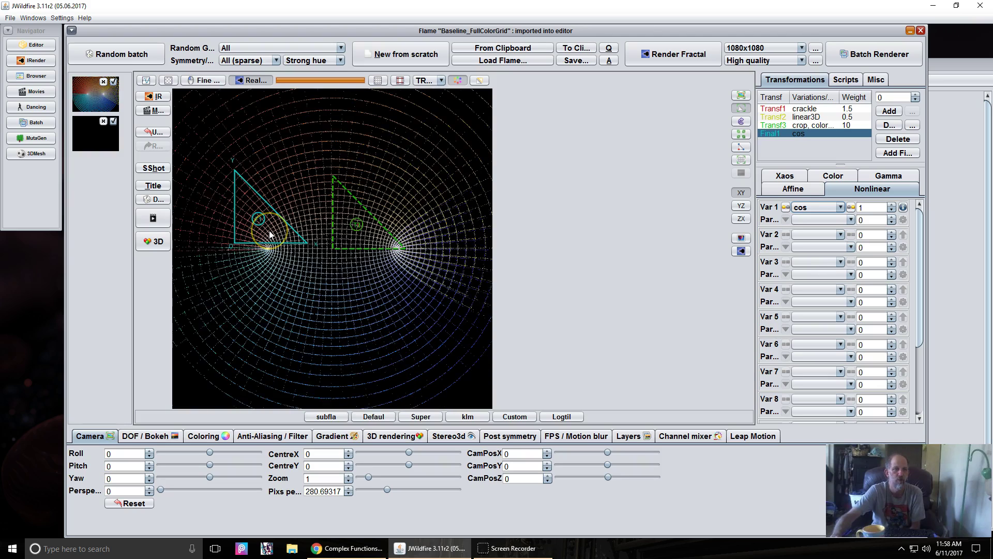
scroll(270, 231, "down", 1)
scroll(269, 235, "down", 2)
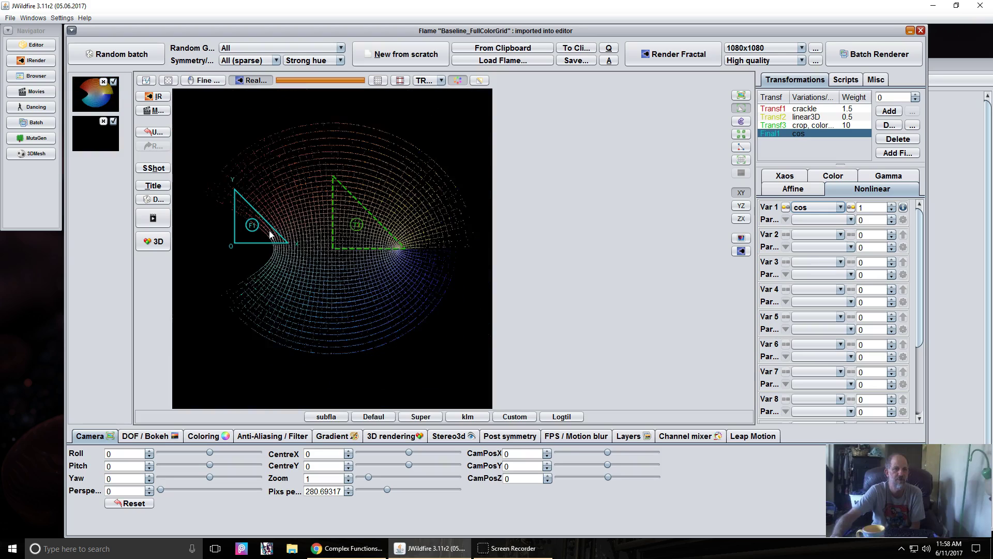
Step: Move the final transform's triangle around the preview and rotate it about 90 degrees counter-clockwise to explore the cos distortion
left_click_drag(267, 239, 242, 220)
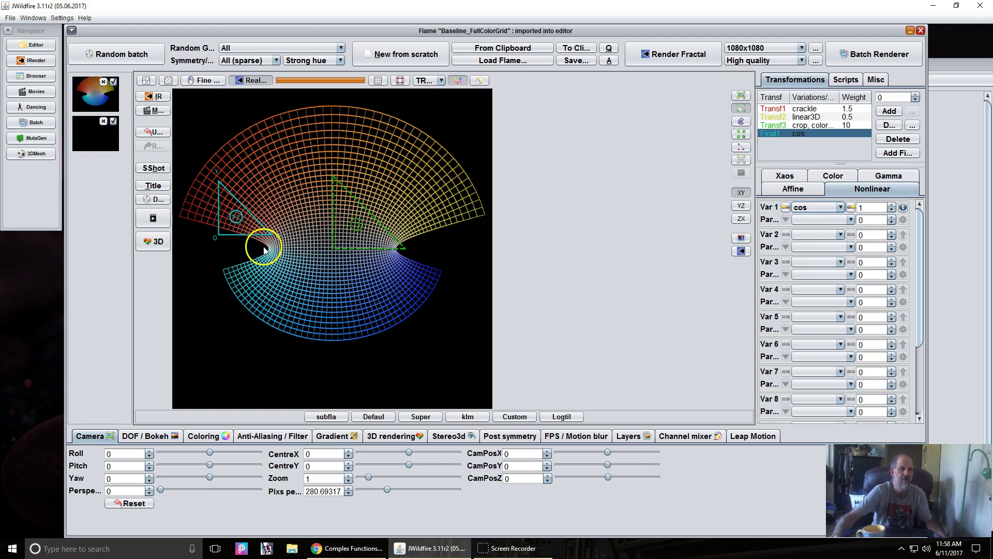
left_click_drag(232, 215, 292, 197)
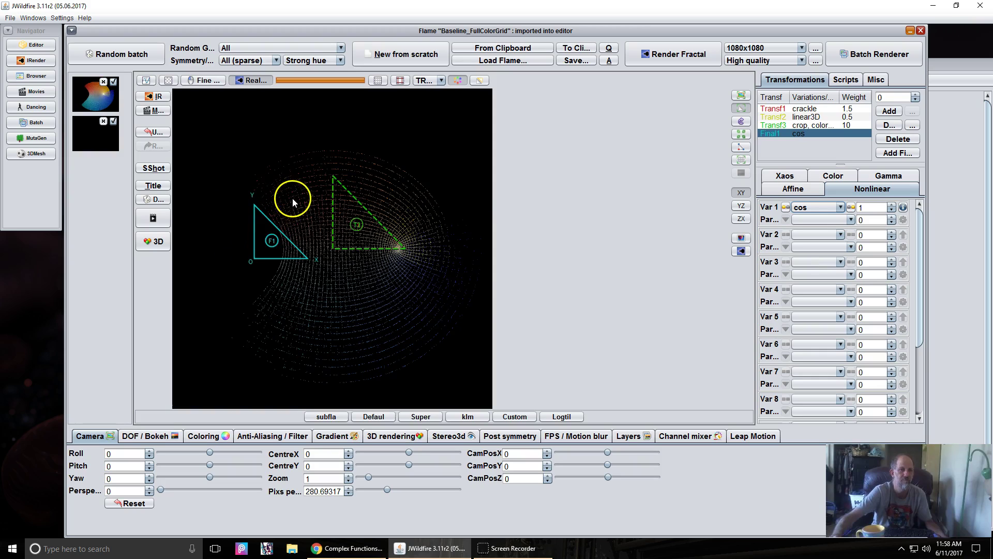
left_click(293, 198)
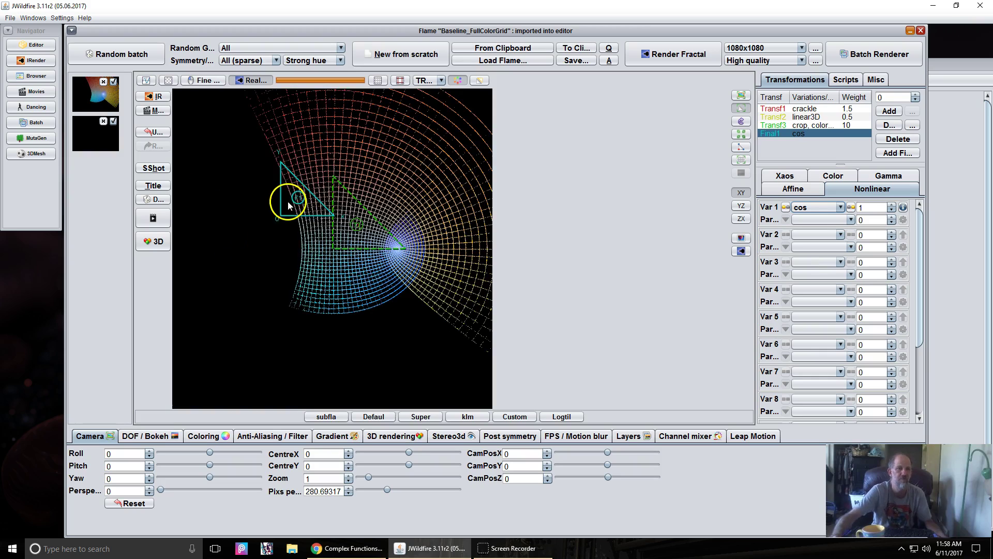
scroll(501, 210, "up", 5)
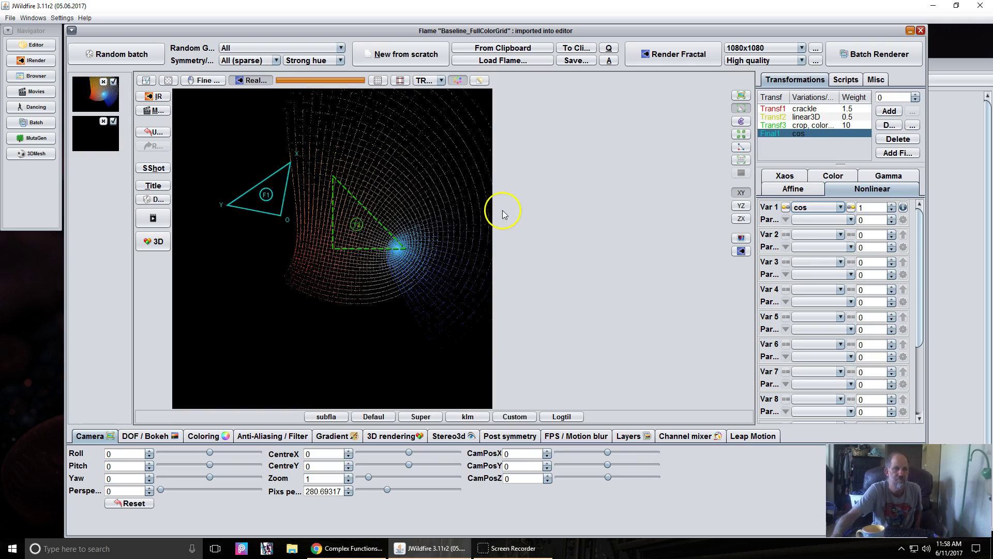
left_click(203, 436)
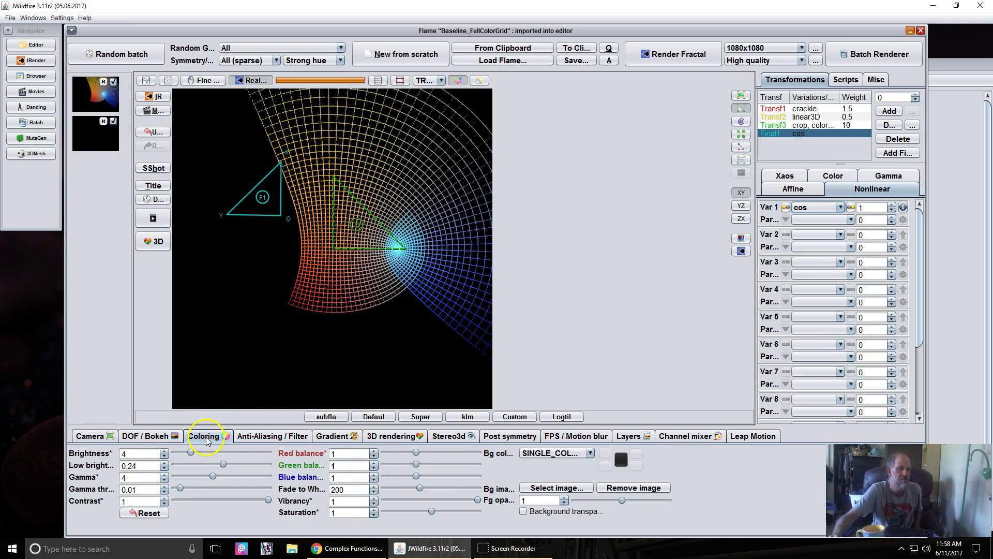
left_click_drag(264, 198, 211, 210)
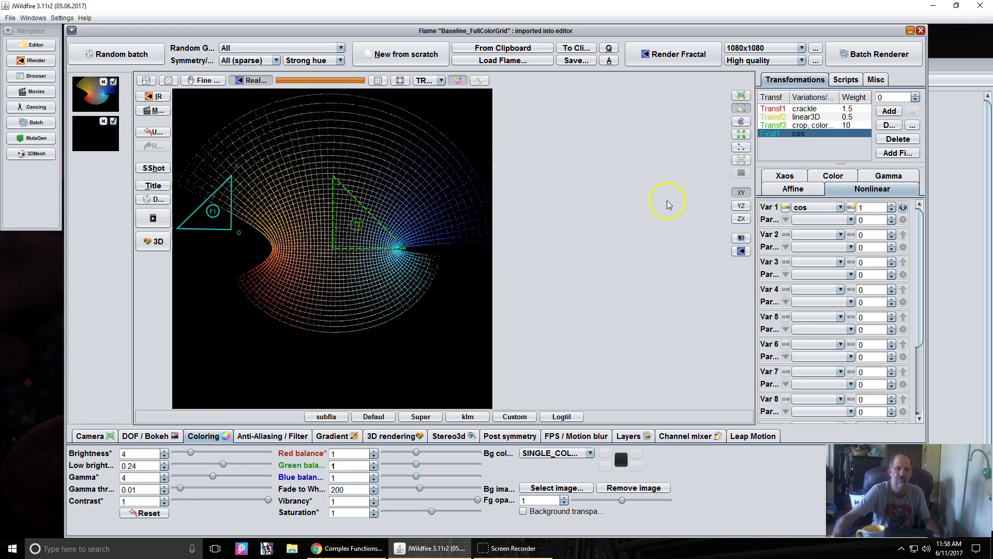
Step: Change the final transform's first variation to cos2_bs and reset its affine transform to the defaults
left_click(815, 209)
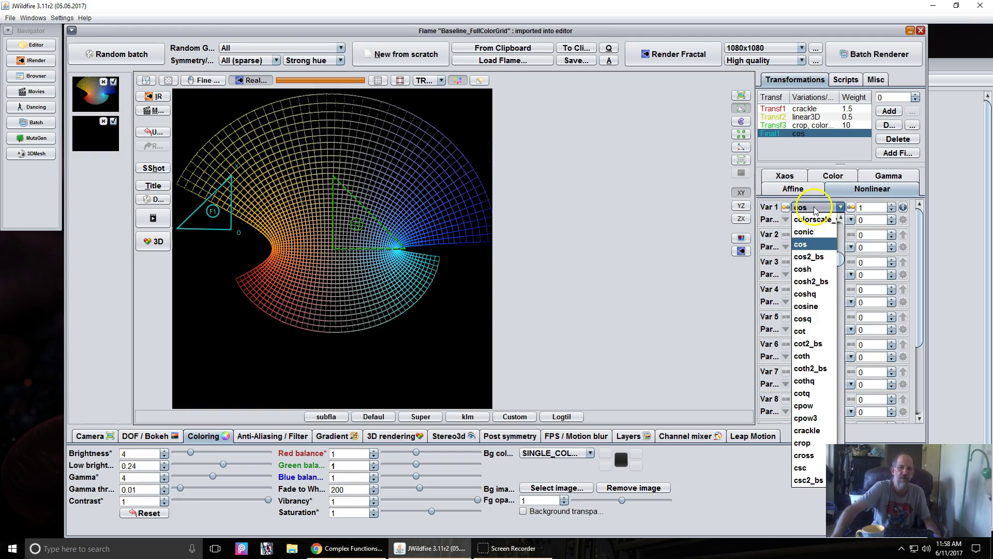
left_click(819, 257)
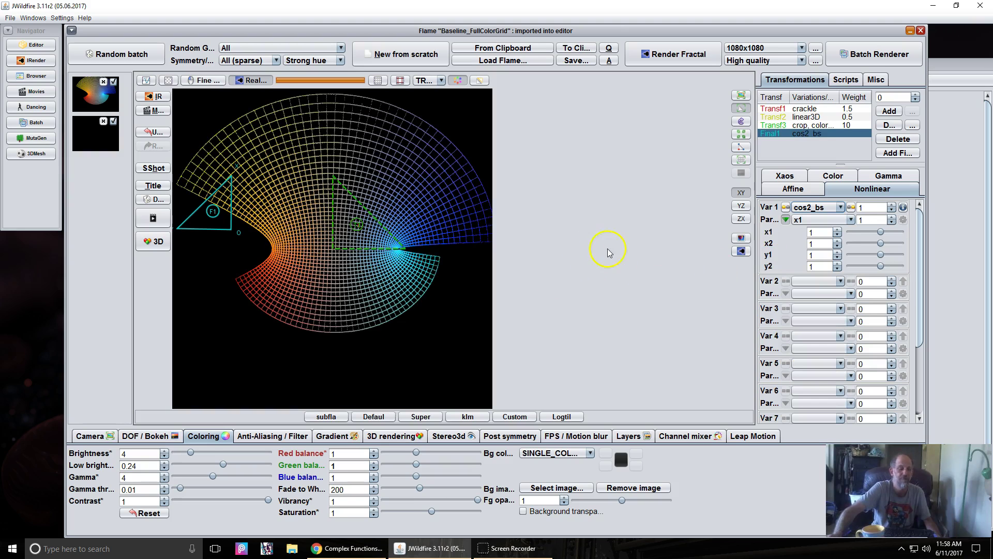
left_click(792, 189)
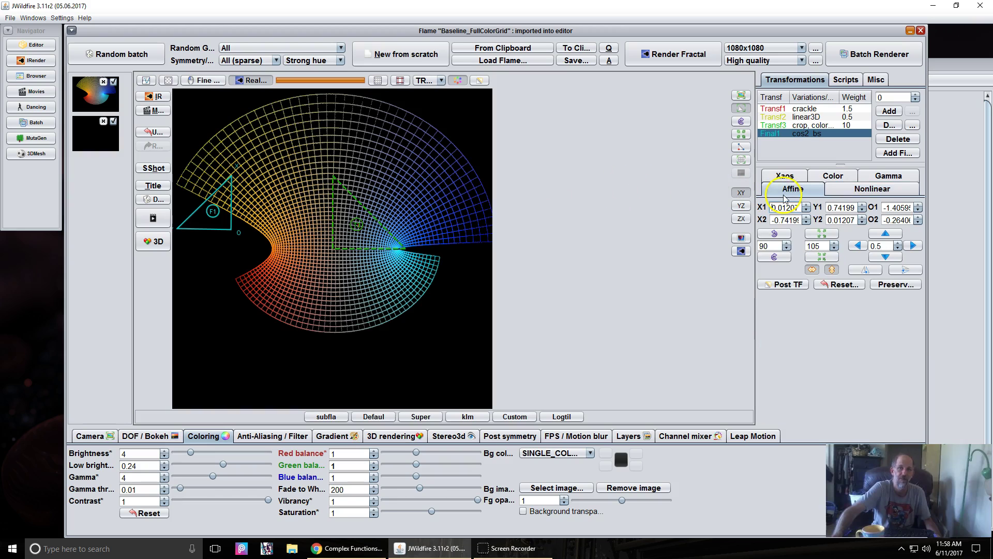
left_click(838, 285)
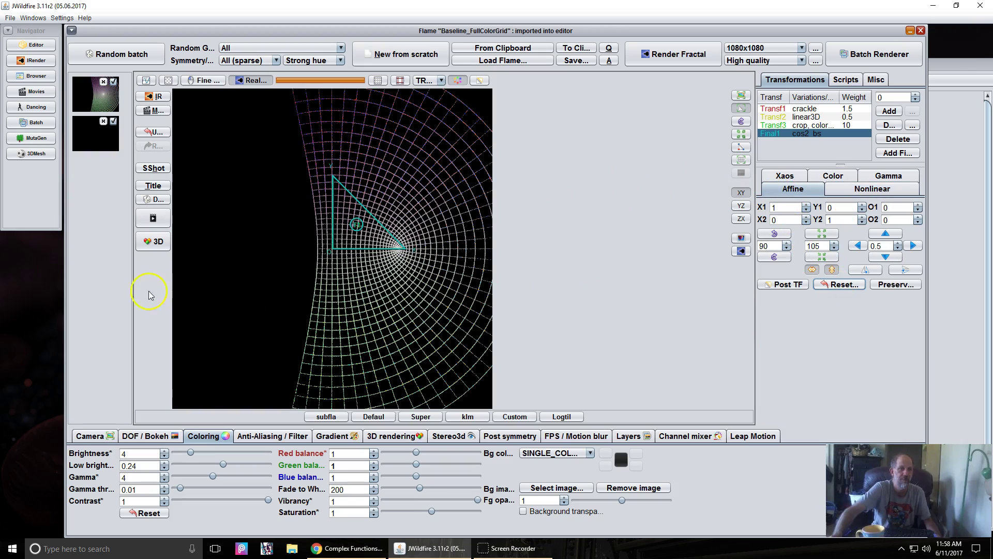
Step: Set the cos2_bs parameters x1 to -1.668 and x2 to 2.064
left_click(841, 189)
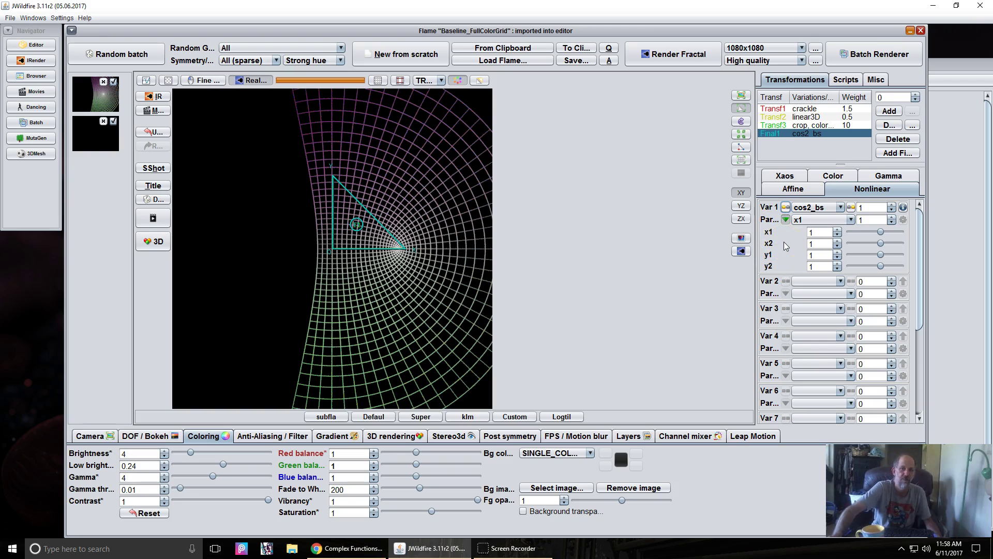
left_click(862, 221)
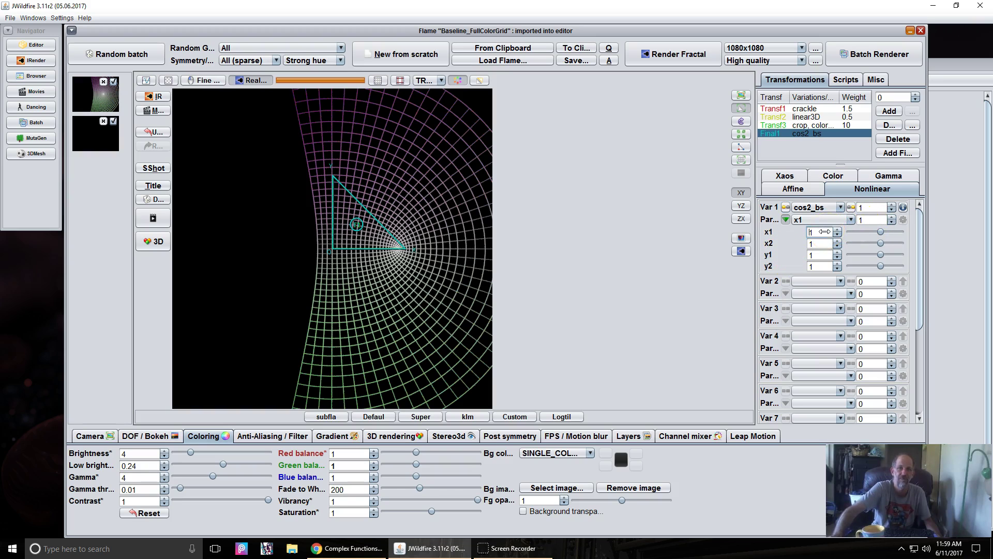
left_click_drag(790, 233, 549, 262)
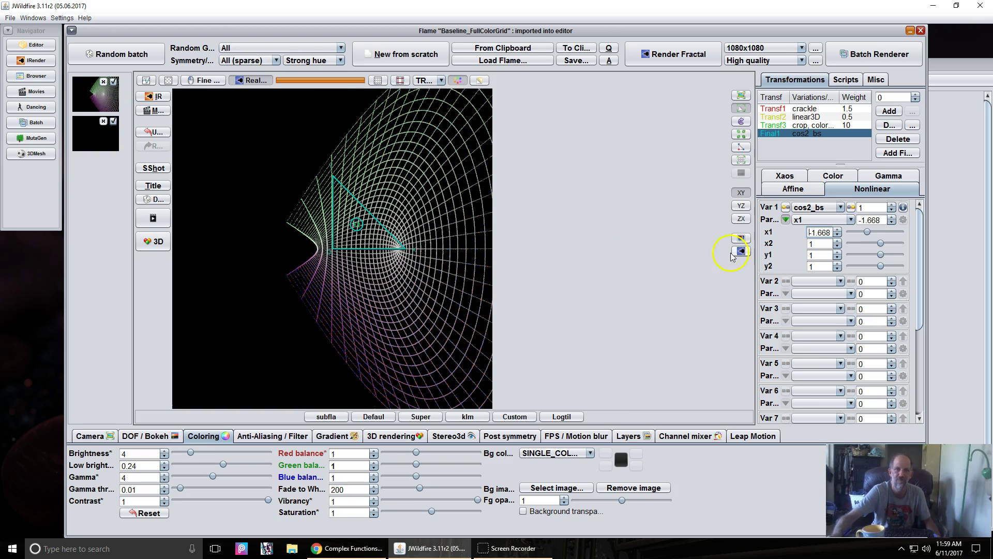
left_click_drag(839, 243, 961, 244)
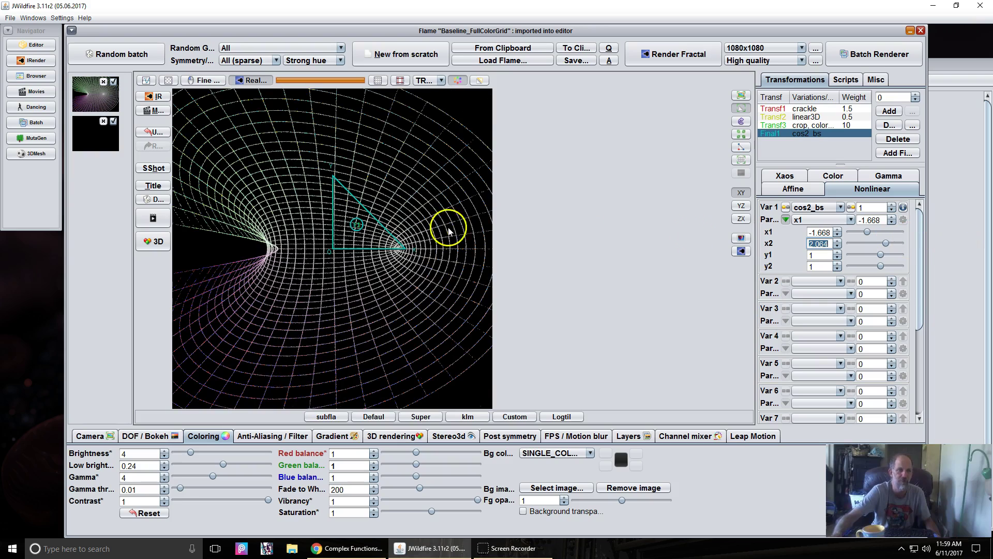
Step: Set the cos2_bs parameters y1 to 1.732 and x2 to -0.288
left_click_drag(818, 252, 989, 266)
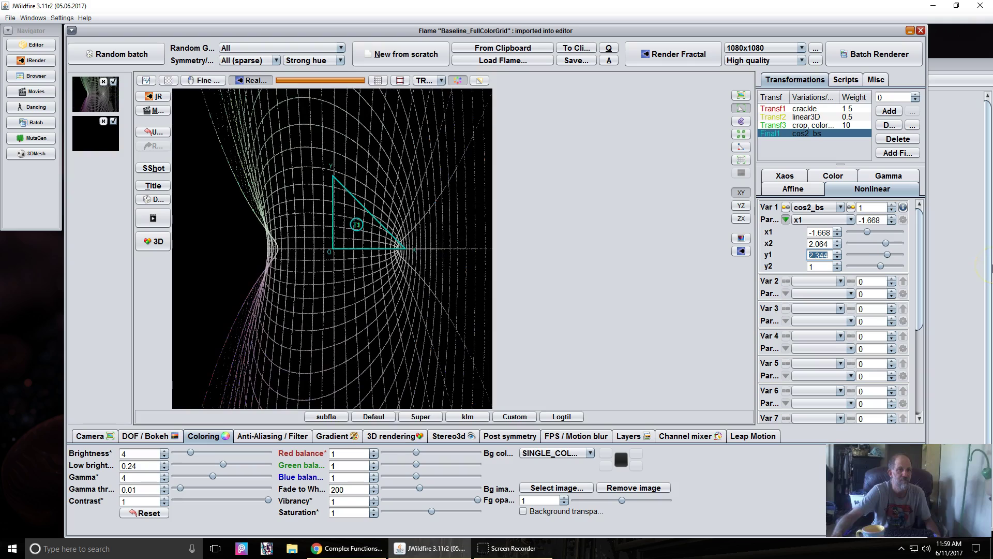
left_click_drag(888, 263, 916, 243)
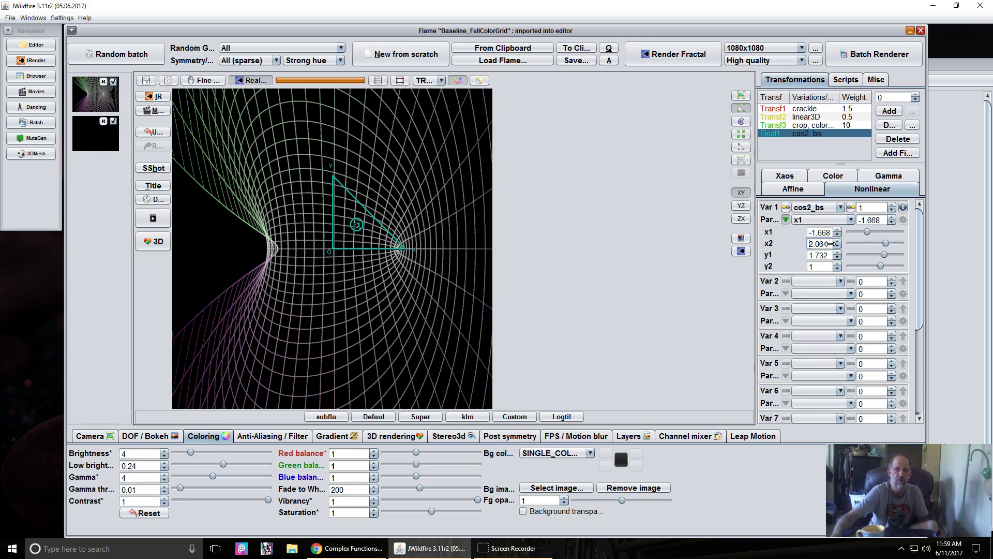
type("-0.288")
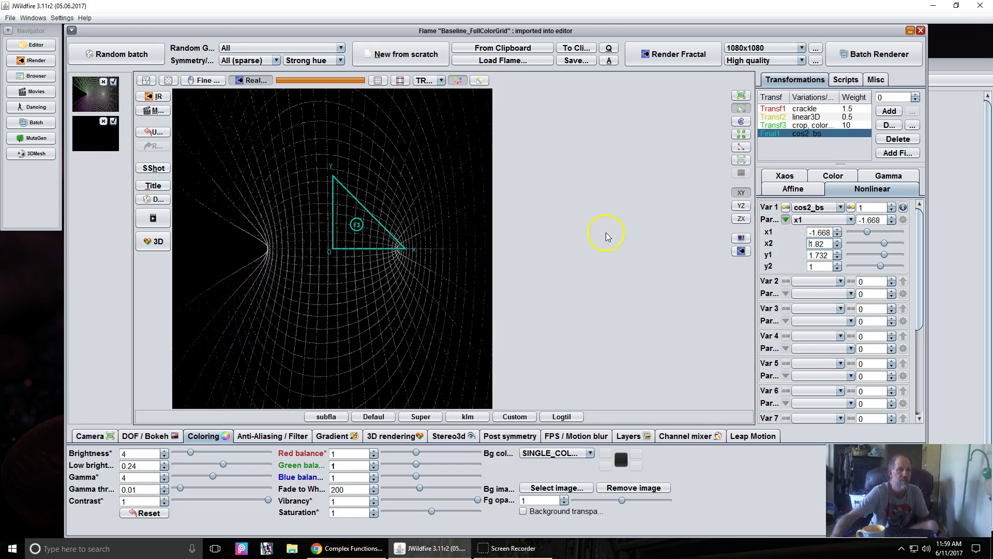
Step: Set the final transform's cos2_bs parameter x2 to -7.4 and shrink its triangle to about half size
left_click_drag(410, 228, 93, 231)
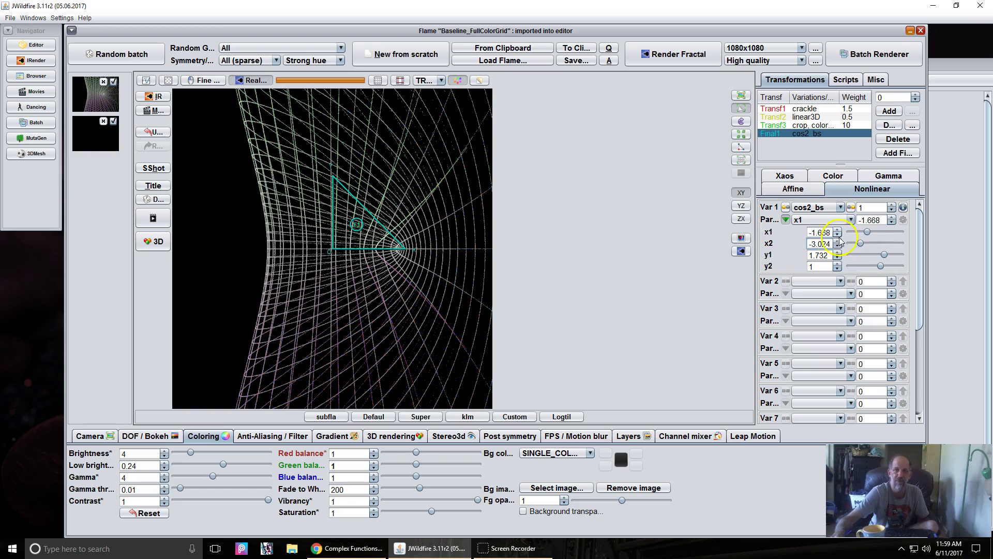
left_click_drag(820, 245, 257, 243)
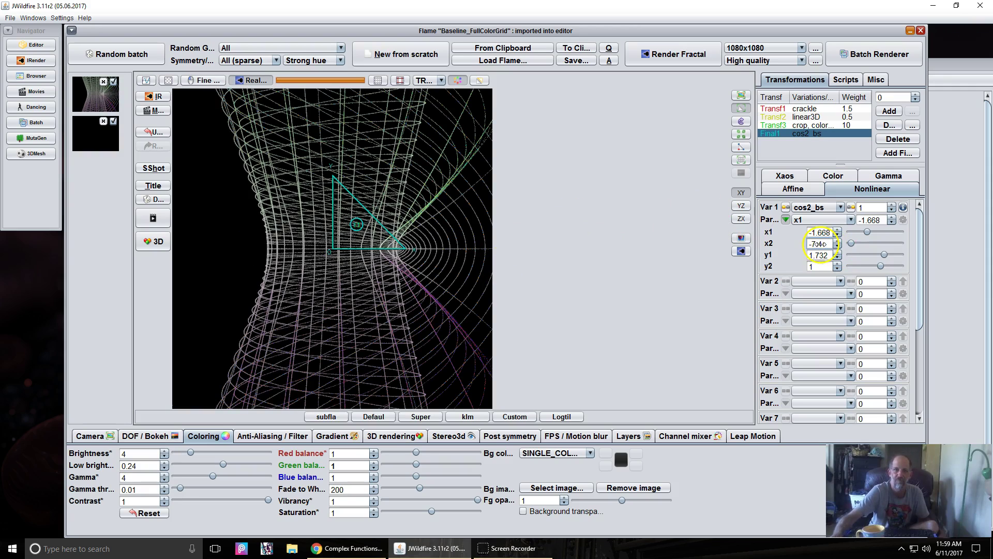
left_click(364, 232)
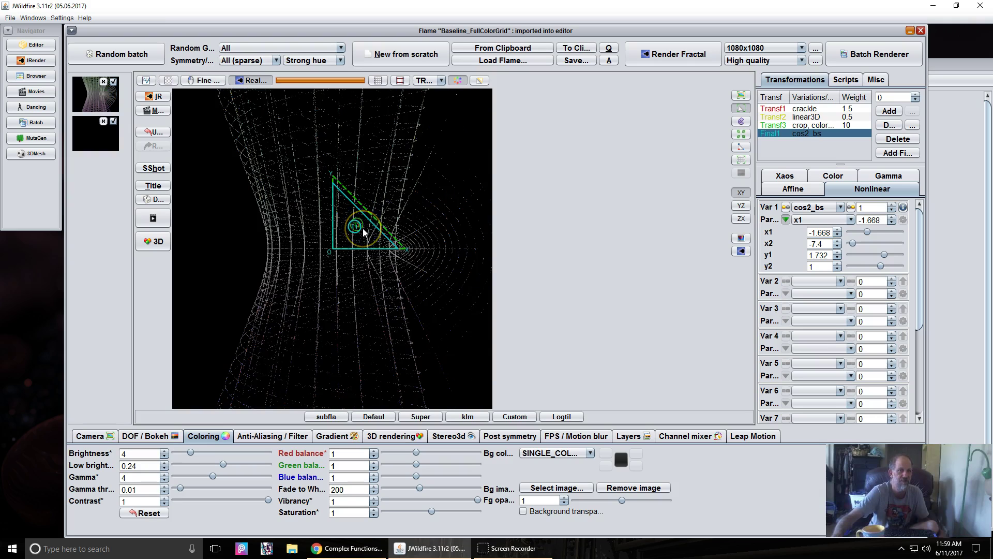
scroll(363, 233, "down", 2)
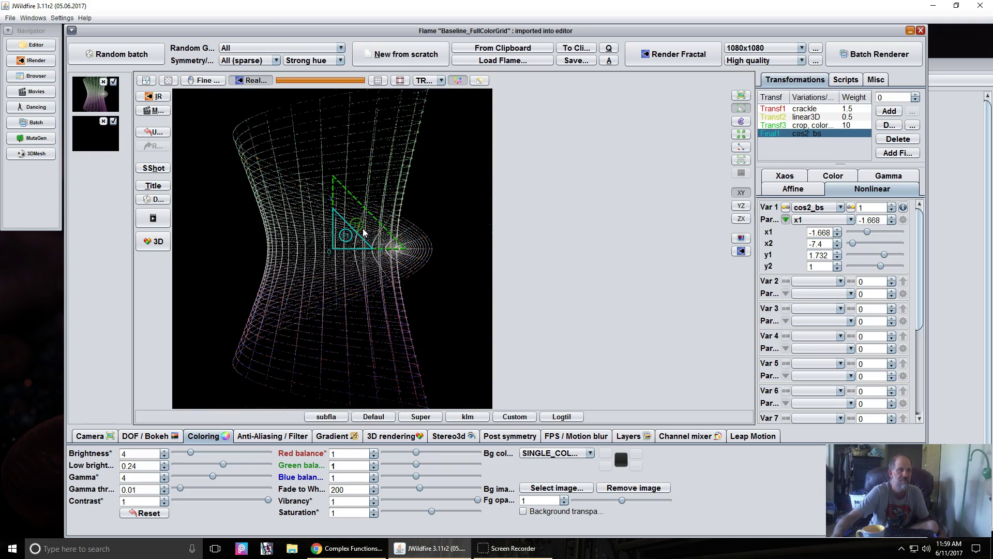
Step: Set the cos2_bs parameter x2 to -12.08, then move the final transform's triangle left of the grid's centre and rotate it counter-clockwise
left_click(809, 233)
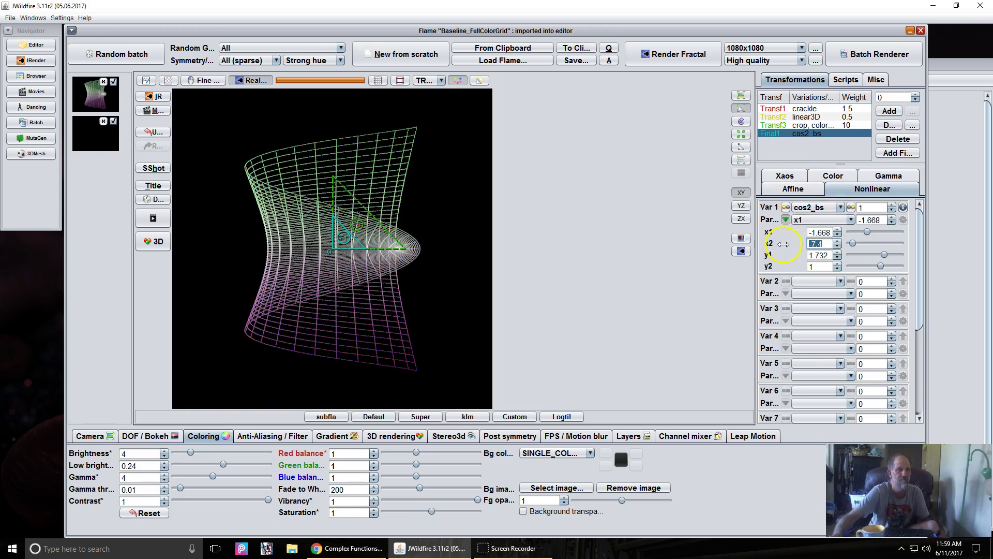
left_click_drag(783, 243, 701, 237)
left_click_drag(287, 201, 408, 252)
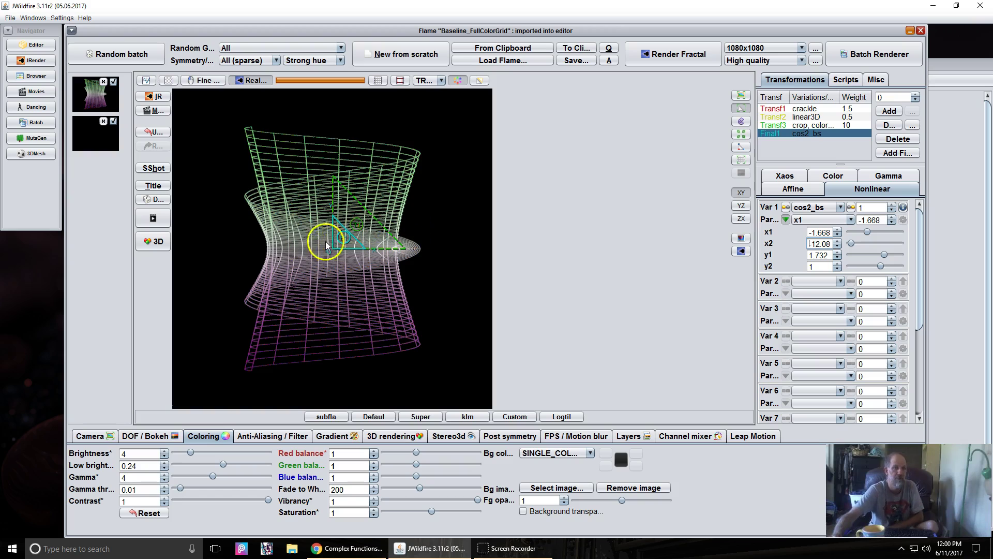
left_click_drag(344, 243, 277, 231)
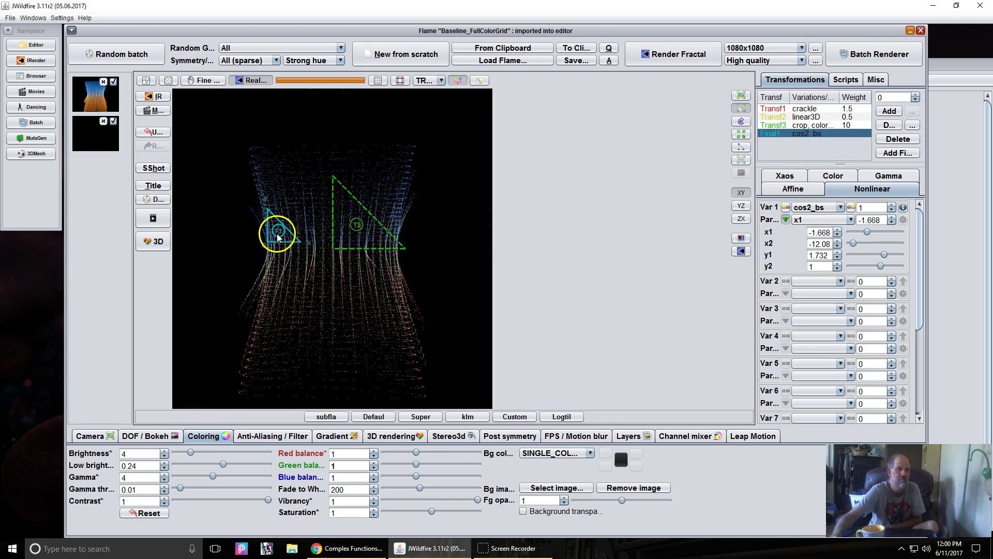
left_click_drag(436, 250, 473, 255)
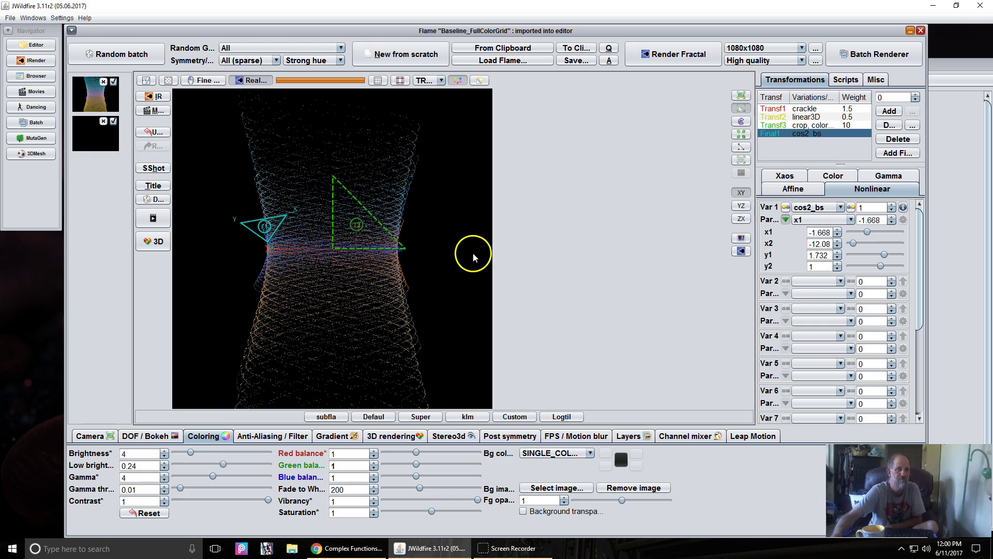
key("ctrl+z")
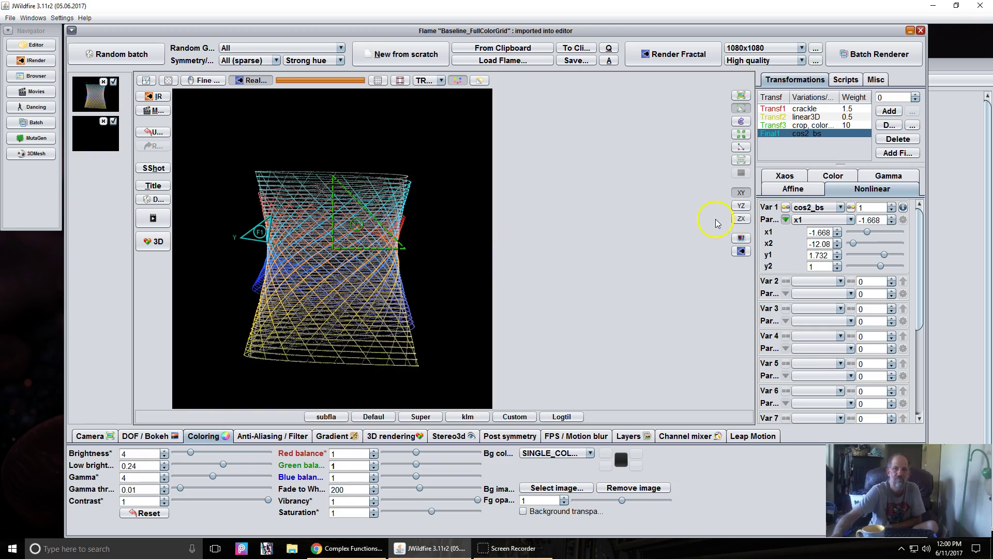
Step: Lower the final transform's cos2_bs parameter y2
left_click_drag(820, 266, 809, 263)
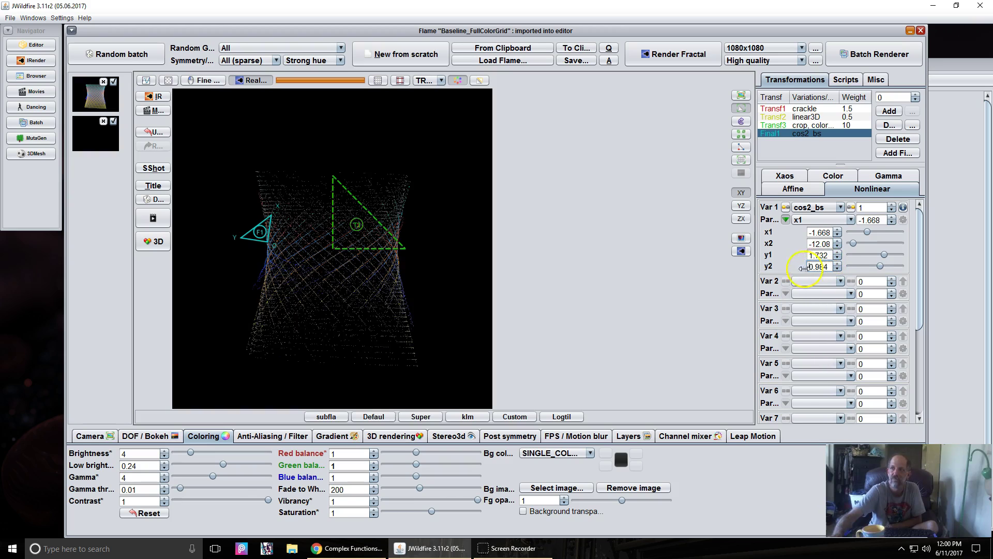
left_click_drag(414, 226, 256, 240)
Step: Create a new flame from scratch and add a transform with plane_wf as its first variation
left_click(382, 54)
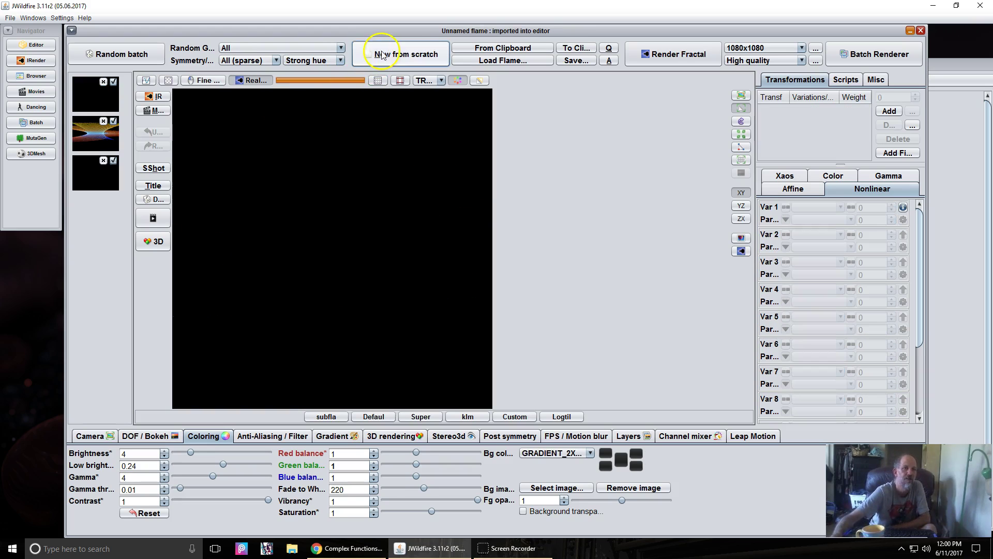
left_click(882, 115)
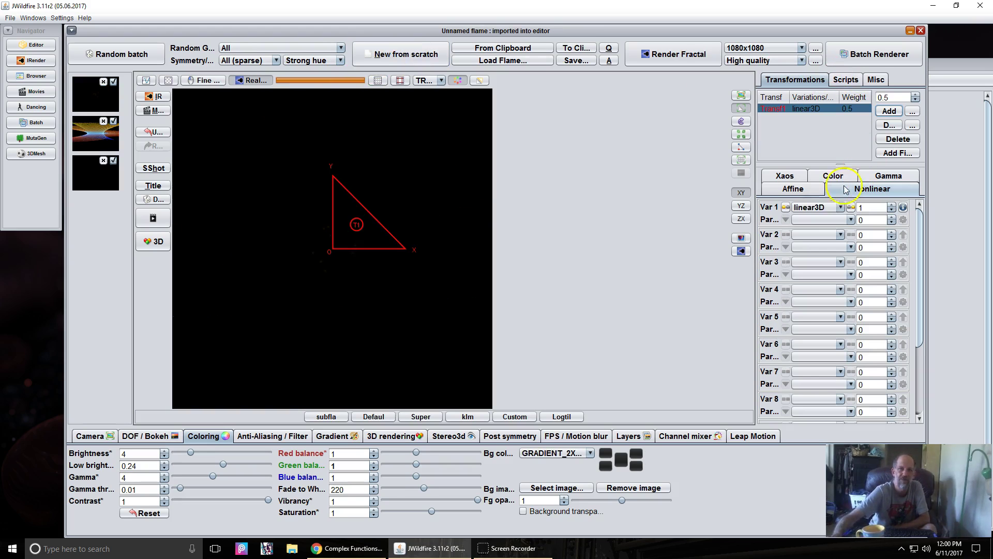
left_click(824, 208)
left_click(824, 208)
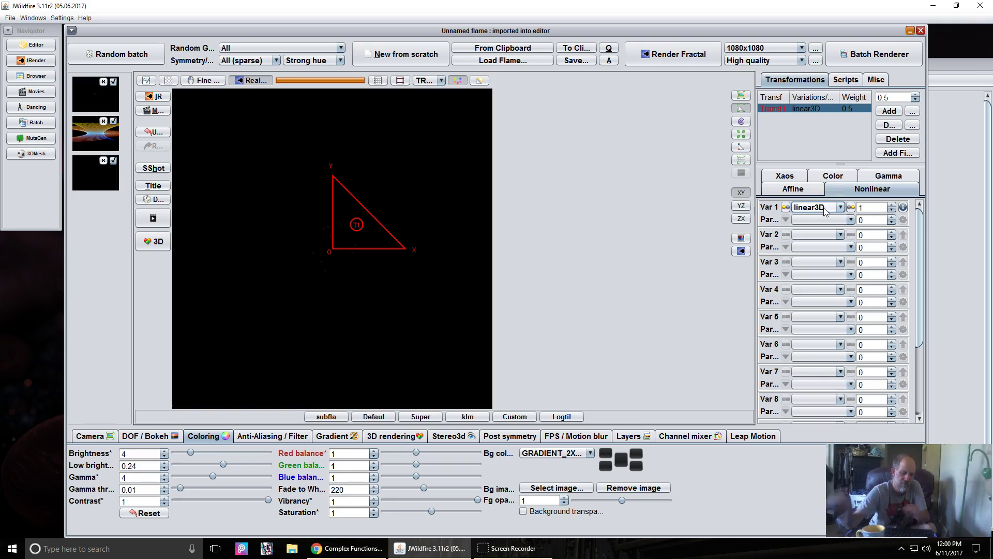
type("plane_wf")
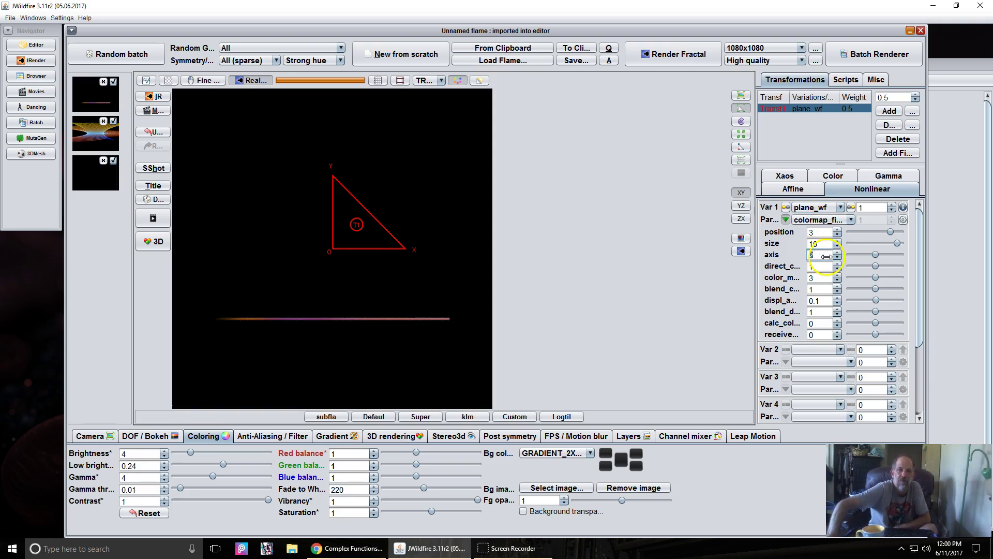
Step: Set the plane_wf axis parameter to 0 and raise the flame's brightness to 50
left_click(862, 256)
left_click(861, 256)
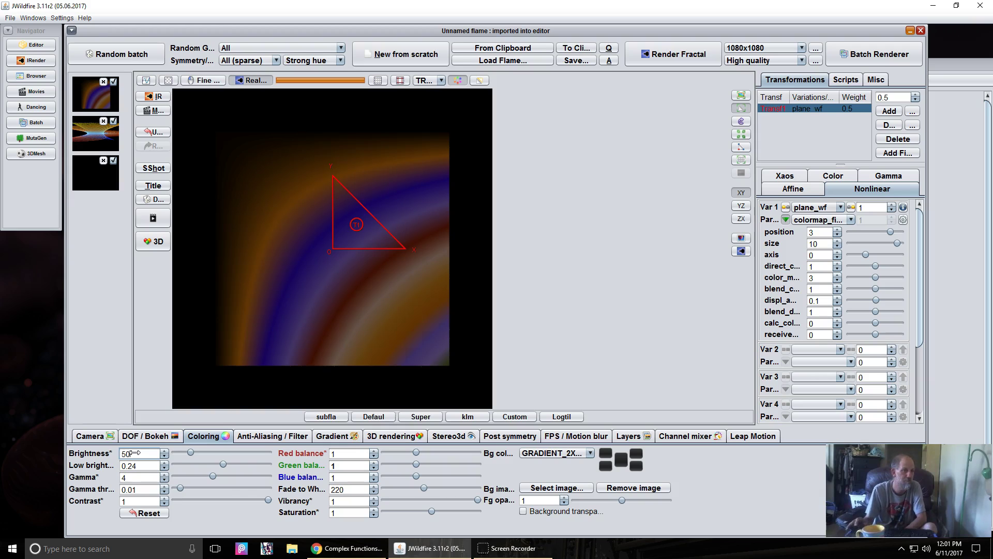
key("Return")
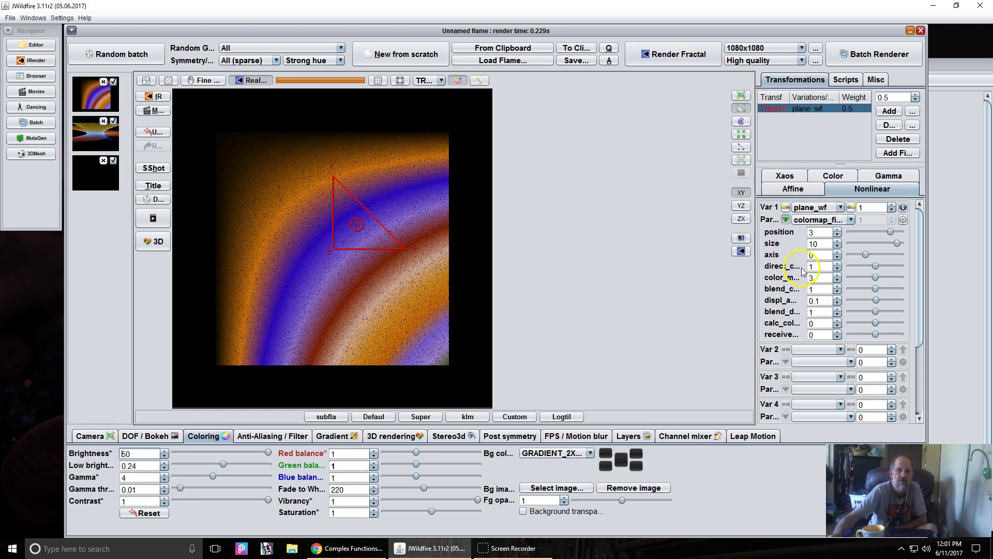
Step: Add a second transform and change its first variation to cos2_bs
left_click(888, 111)
left_click(806, 214)
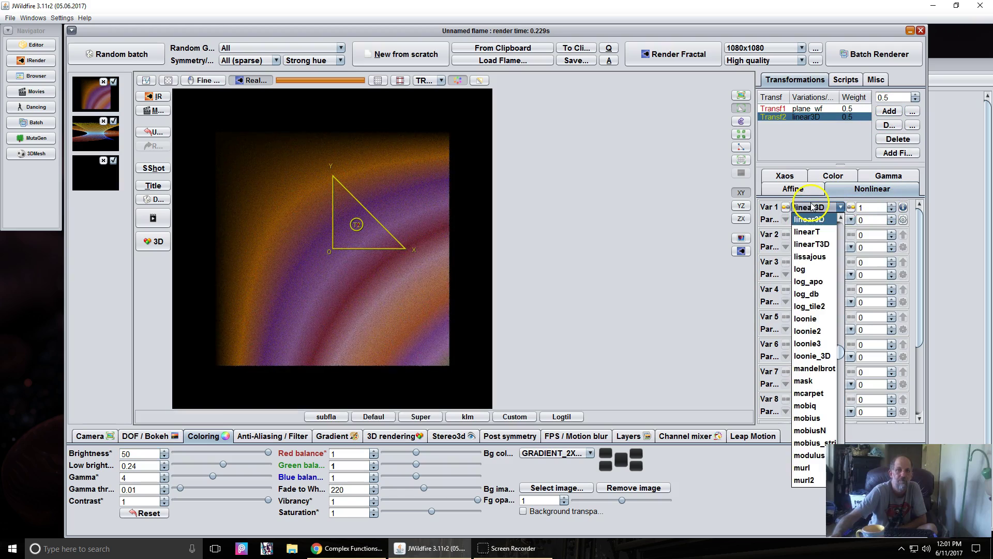
left_click_drag(843, 357, 841, 232)
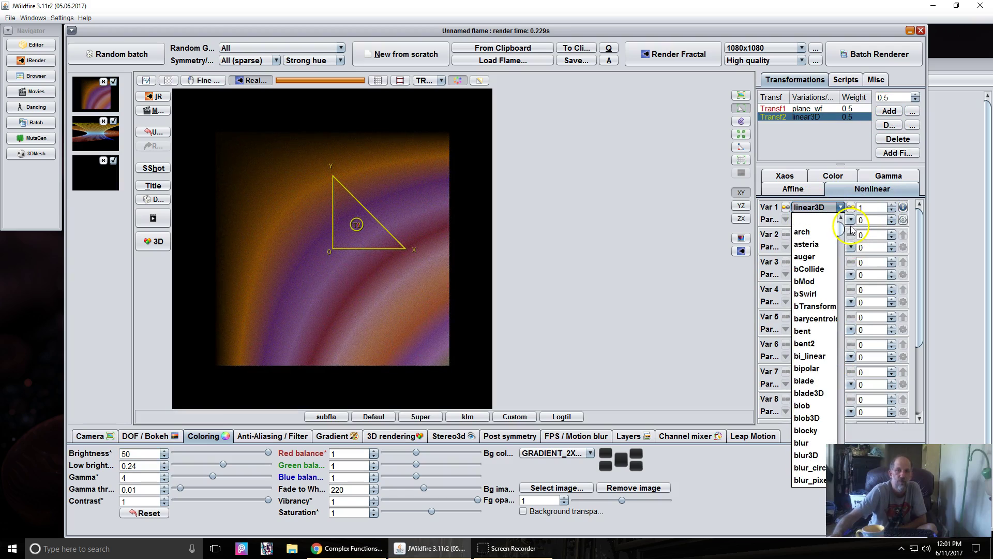
scroll(811, 350, "down", 3)
scroll(811, 350, "down", 7)
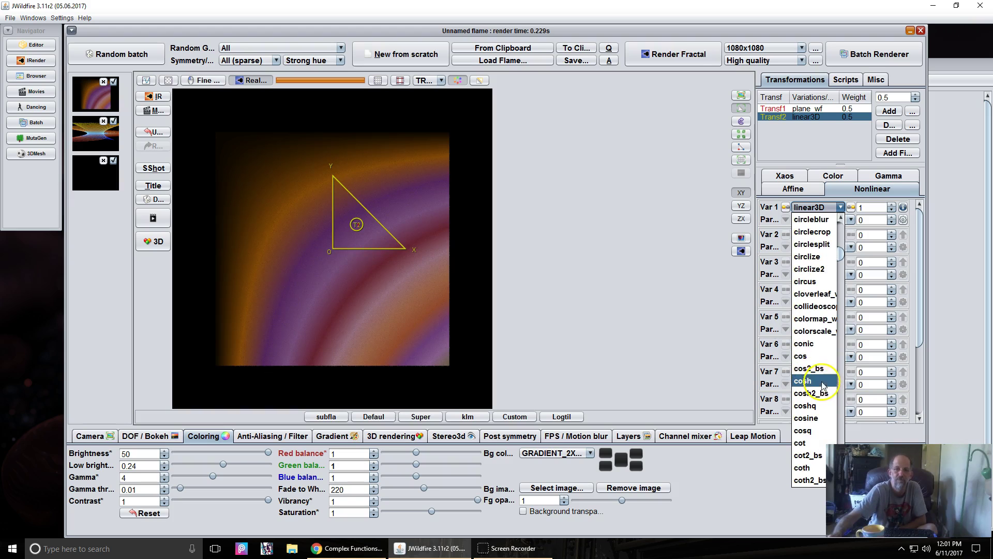
left_click(820, 368)
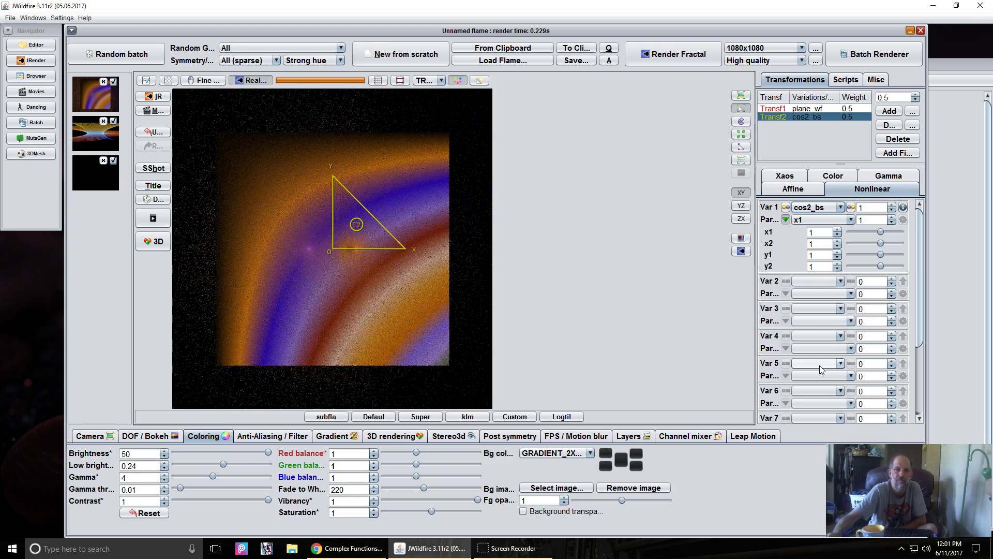
Step: Set the draw mode of the plane_wf transform to HIDDEN
left_click(854, 109)
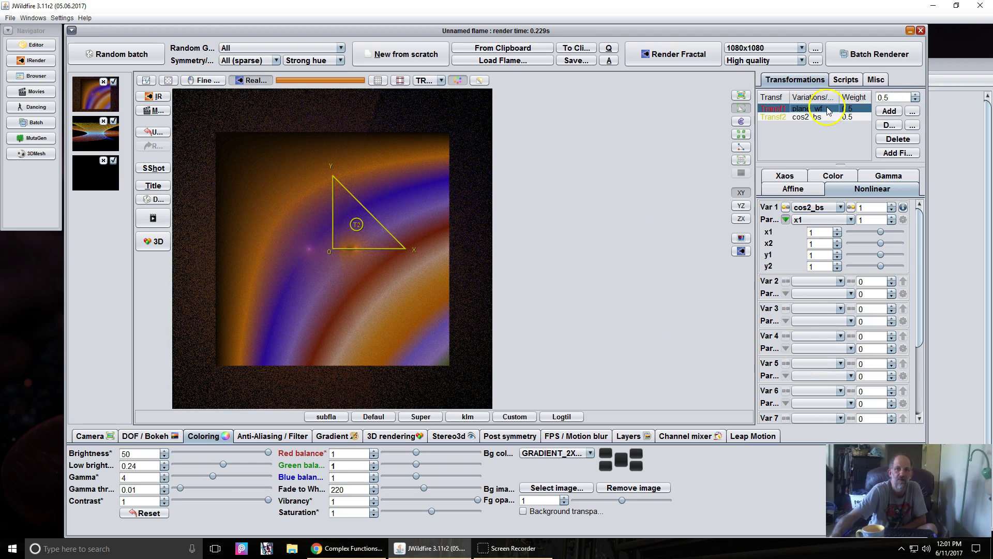
left_click(827, 179)
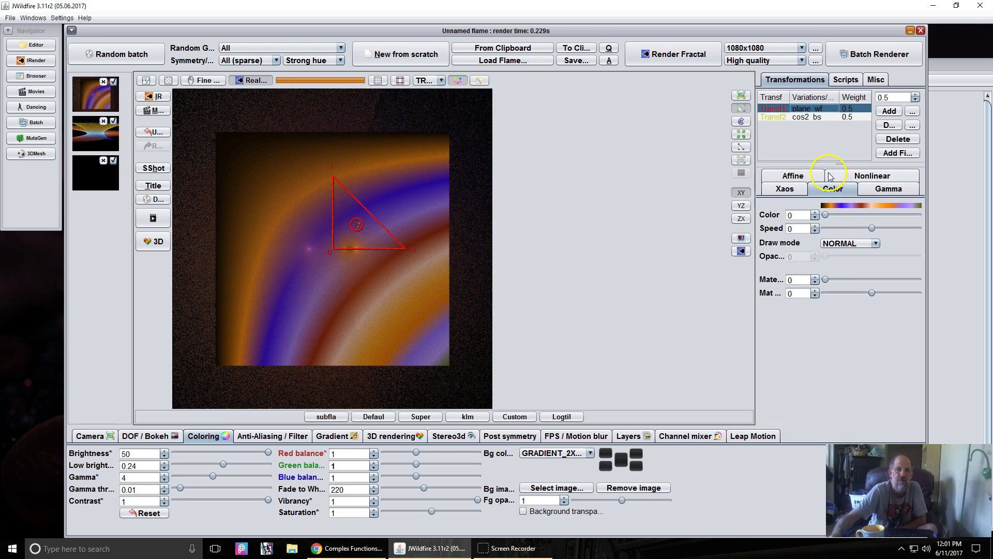
left_click(834, 244)
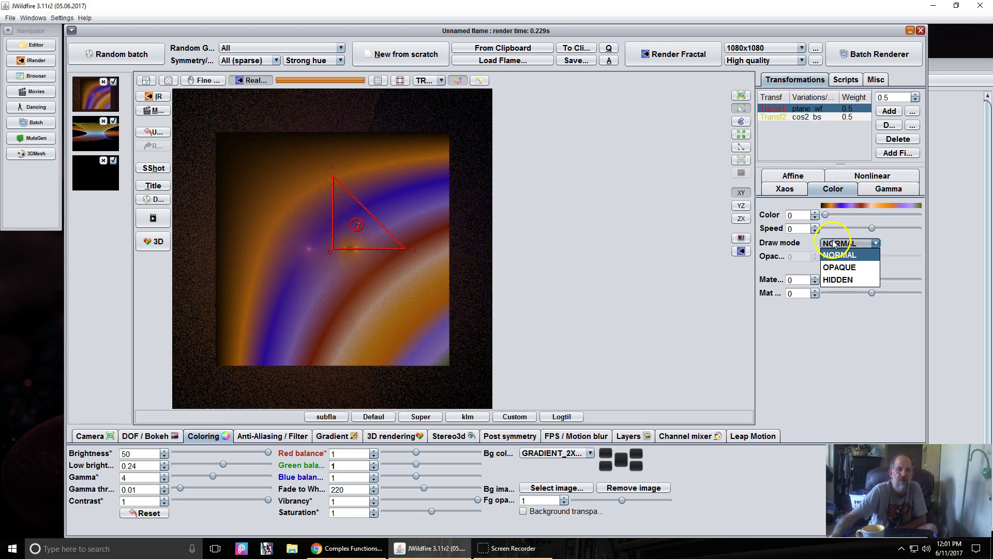
left_click(839, 280)
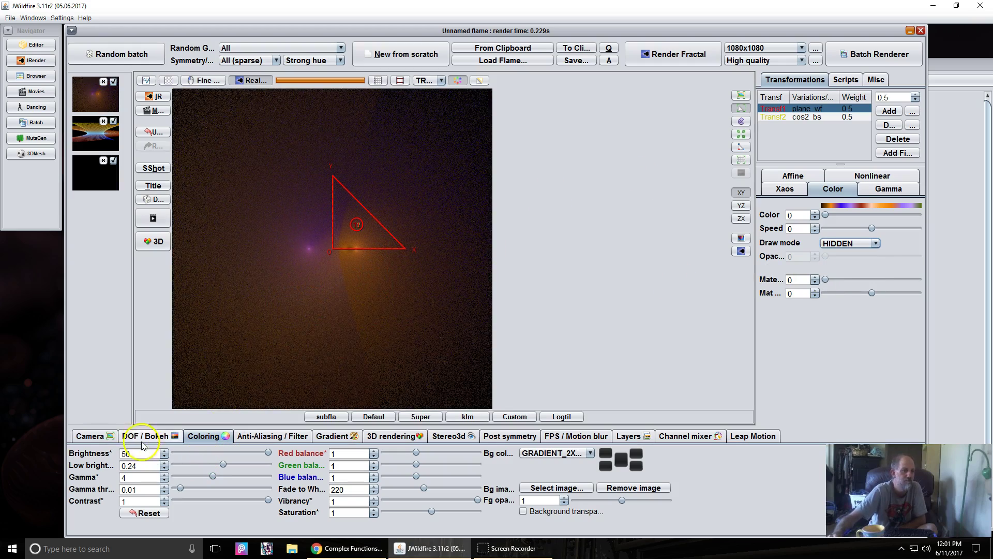
Step: Set the camera's pixels per unit to 176, and shrink, rotate and move the cos2_bs transform's triangle to the upper left of the flame's centre
left_click(92, 435)
left_click_drag(309, 491, 477, 492)
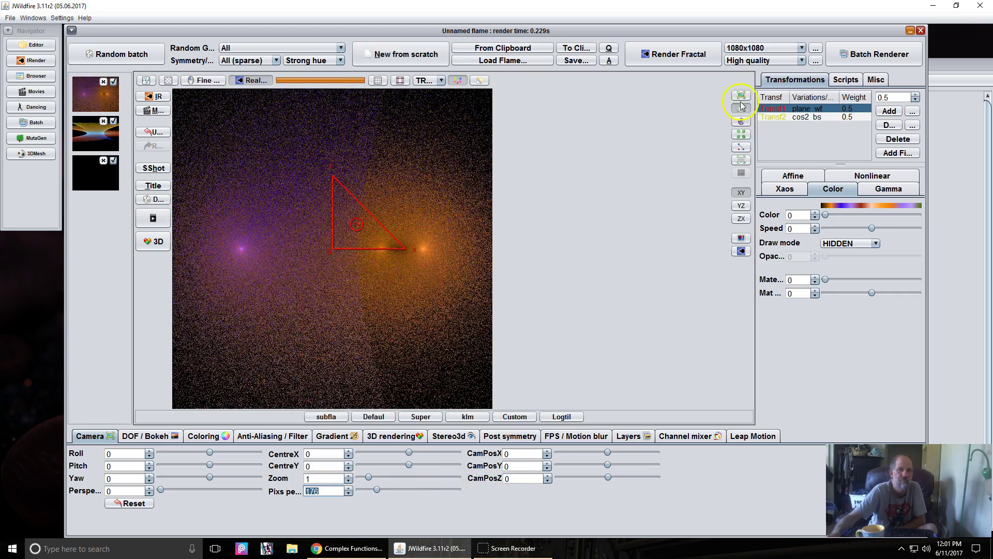
left_click(467, 206)
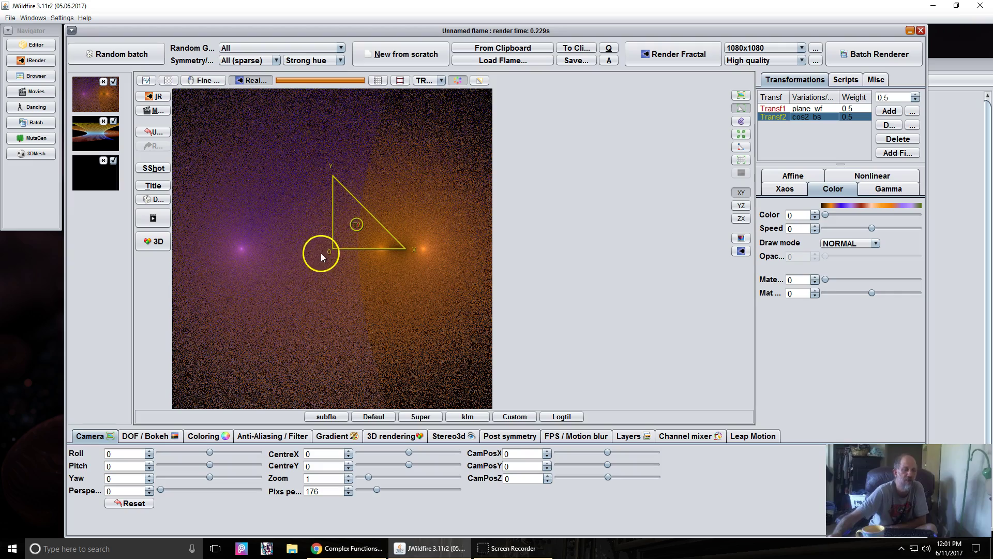
left_click_drag(346, 234, 299, 228)
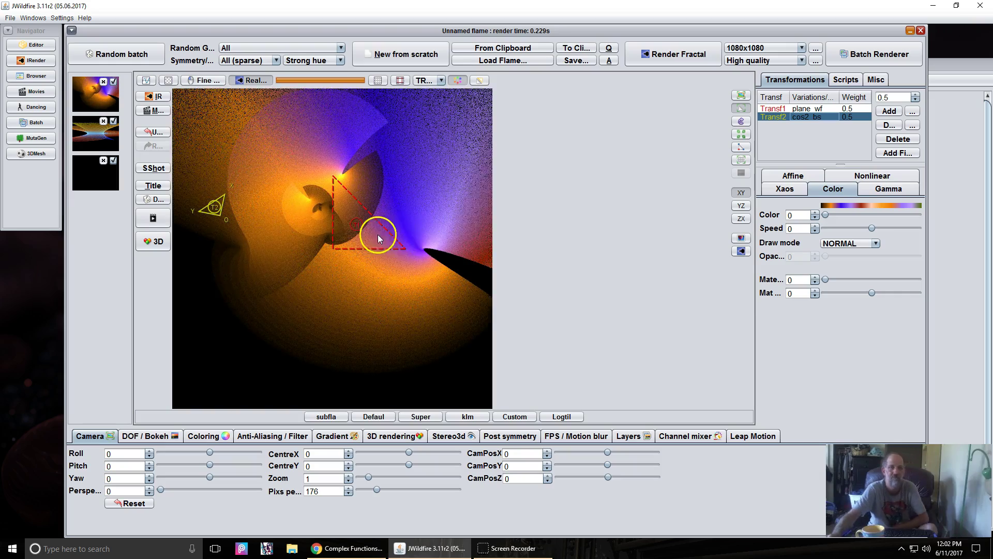
Step: Set the second transform's cos2_bs parameters x2 to 1.652 and x1 to -9.056
left_click(872, 176)
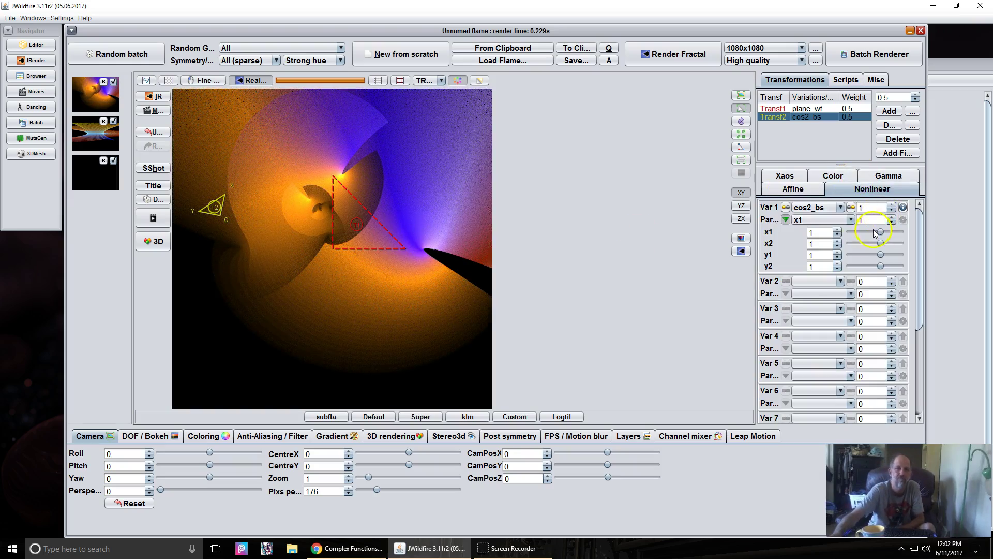
left_click_drag(824, 242, 174, 195)
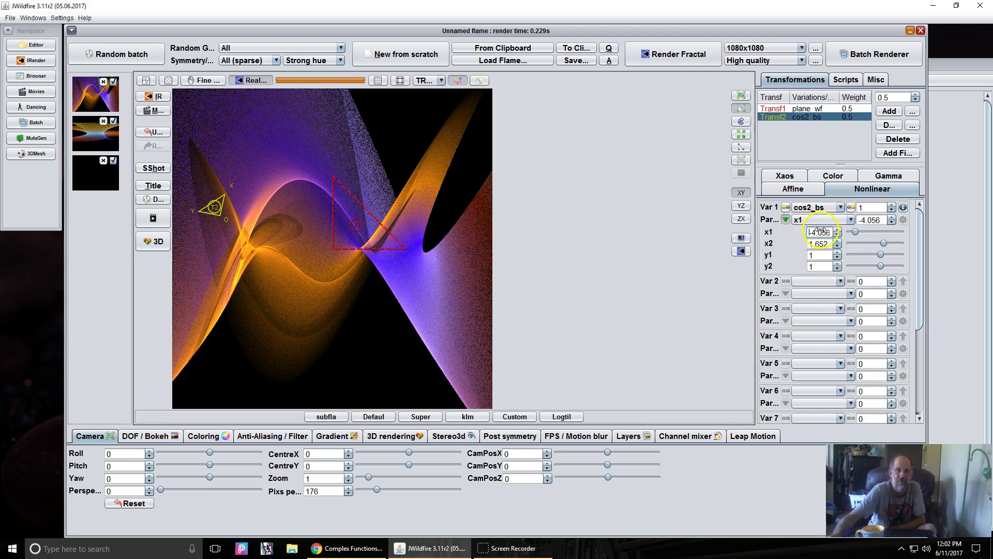
left_click_drag(823, 233, 242, 224)
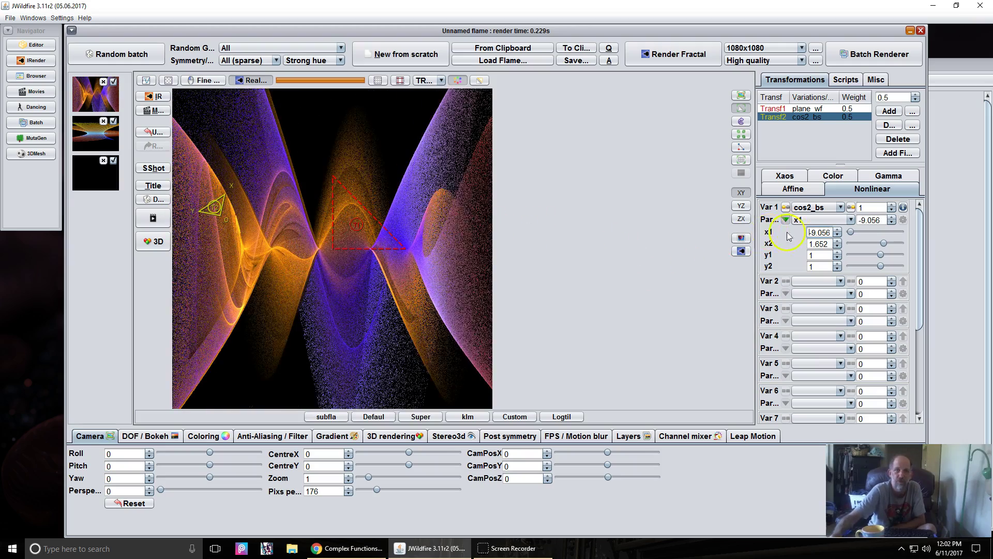
Step: Set the second transform's cos2_bs parameters y1 to -1.328 and y2 to -3.2
left_click_drag(821, 254, 520, 230)
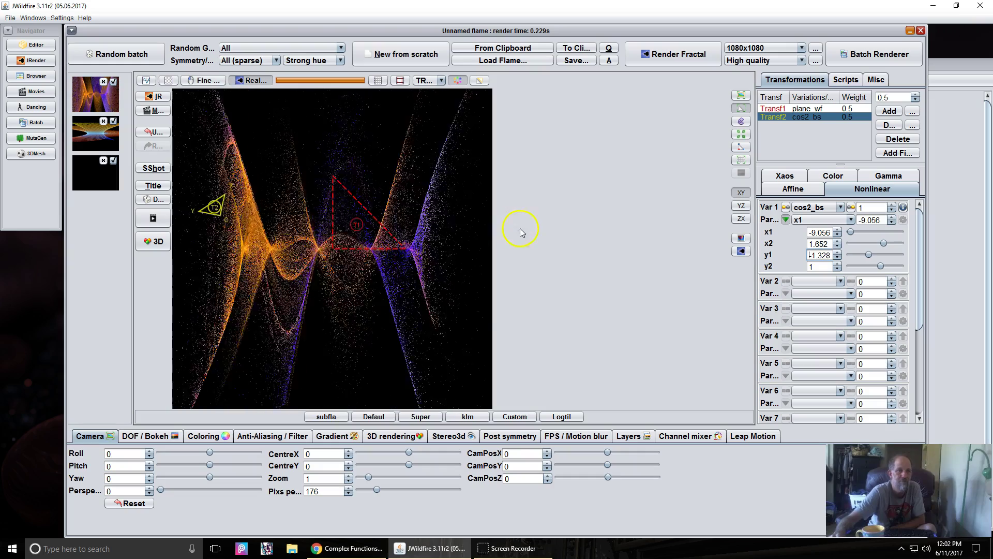
left_click_drag(821, 266, 756, 229)
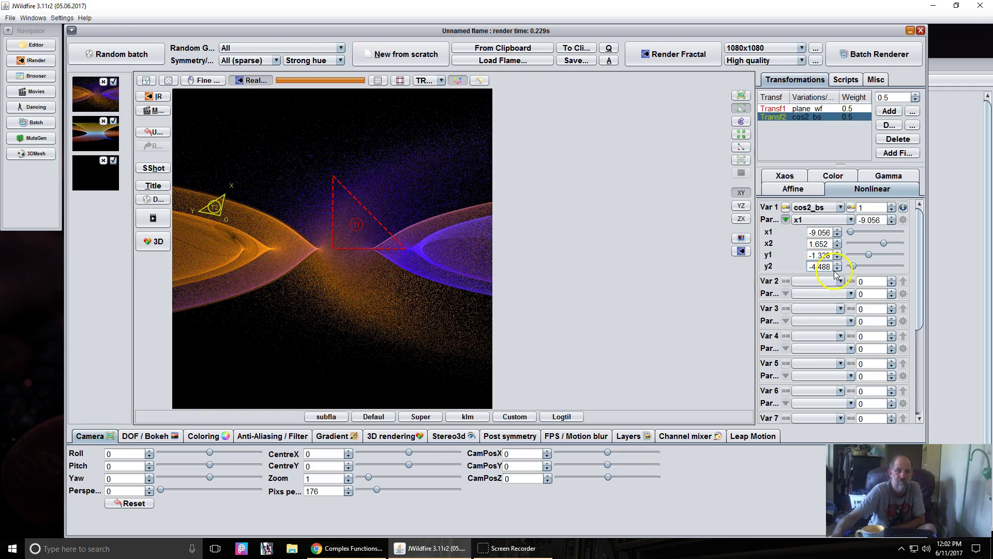
left_click_drag(824, 267, 811, 286)
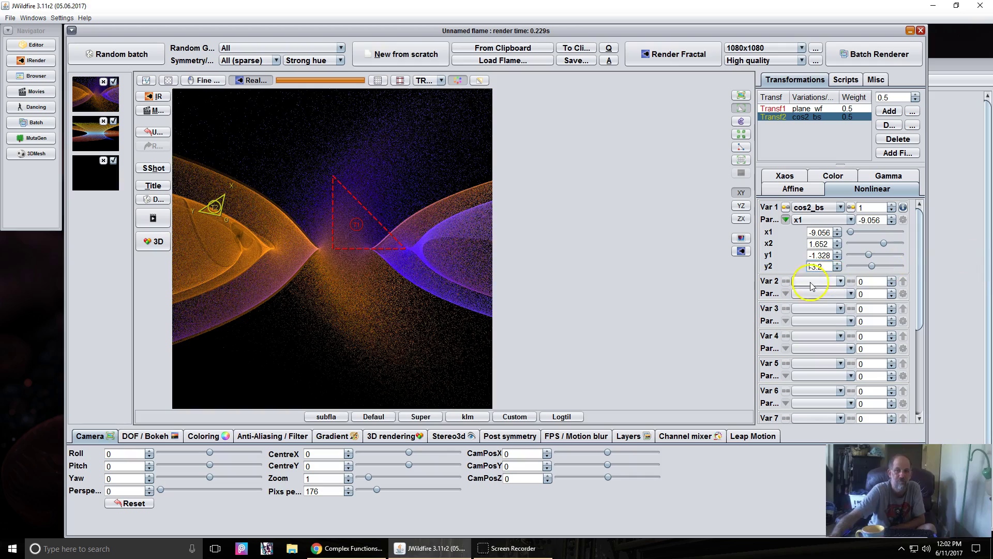
Step: Set the cos2_bs parameter x1 to -14.452 and move the second transform's triangle just below and left of the flame's centre
left_click_drag(819, 233, 590, 216)
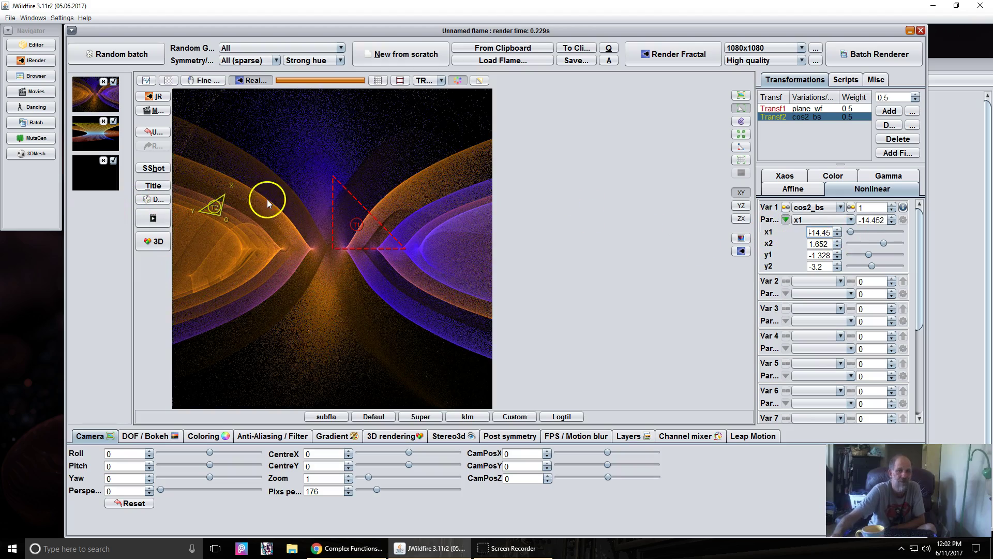
left_click_drag(213, 217, 311, 276)
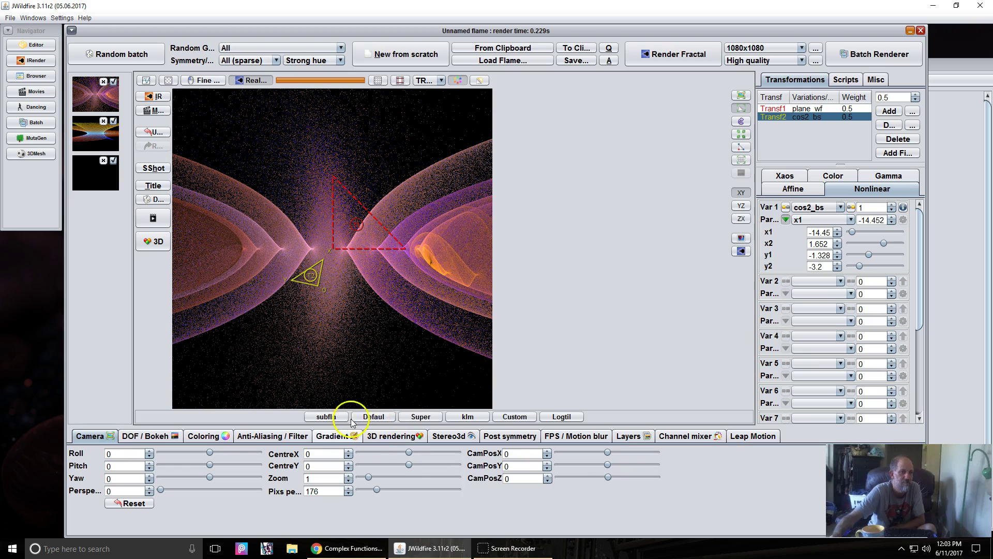
Step: Apply the cl-gold-orange-green gradient from the built-in flam3-palettes library to the flame
left_click(323, 436)
scroll(516, 501, "down", 5)
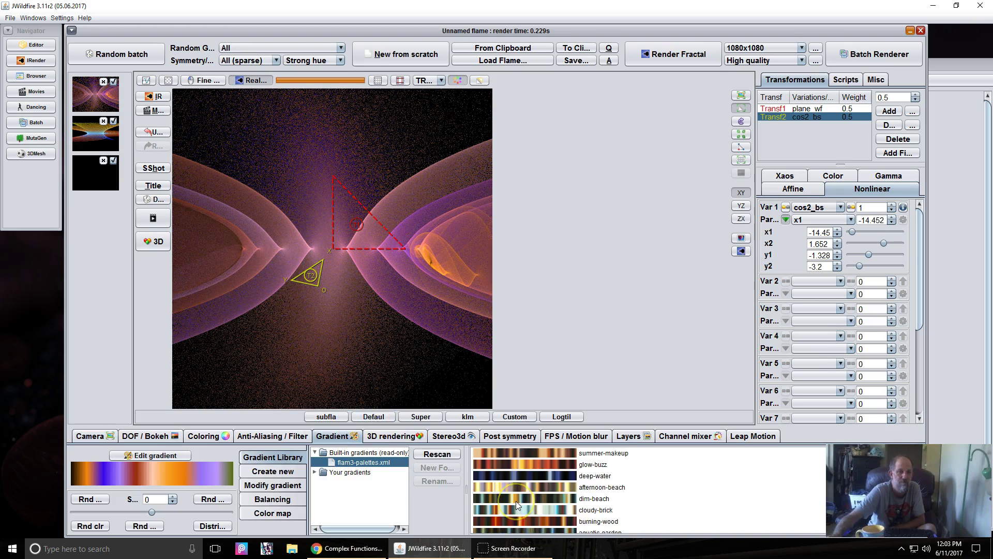
double_click(371, 471)
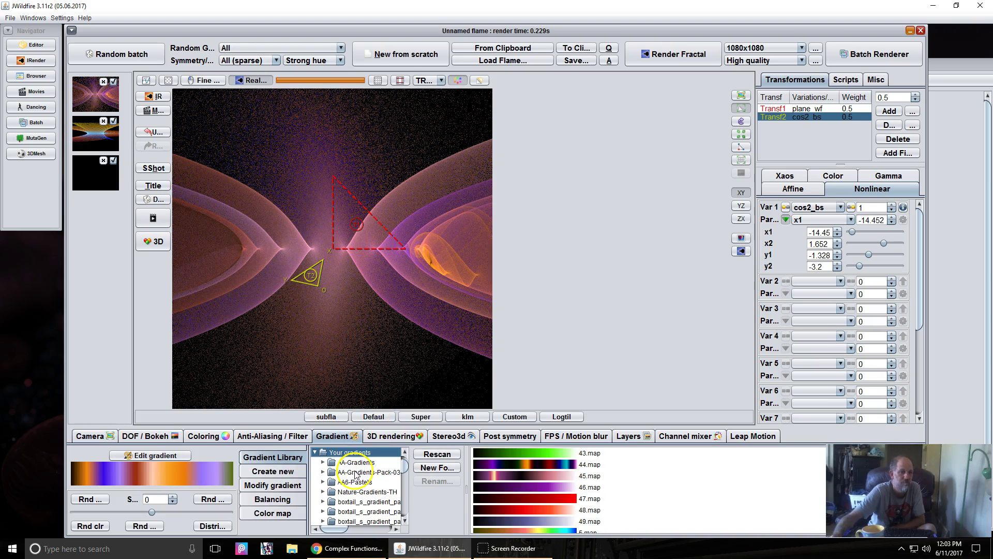
scroll(357, 474, "up", 1)
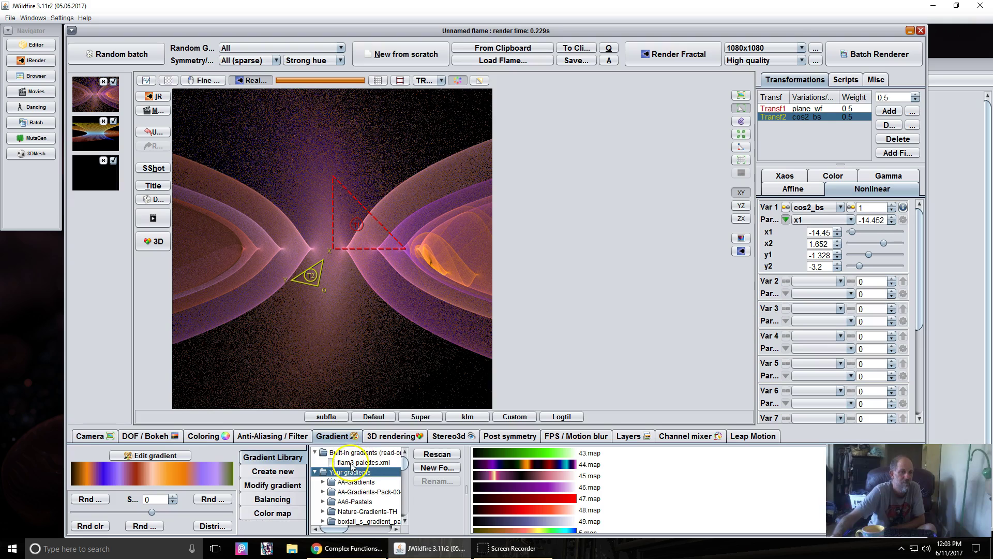
left_click(353, 463)
scroll(526, 508, "down", 5)
left_click(515, 452)
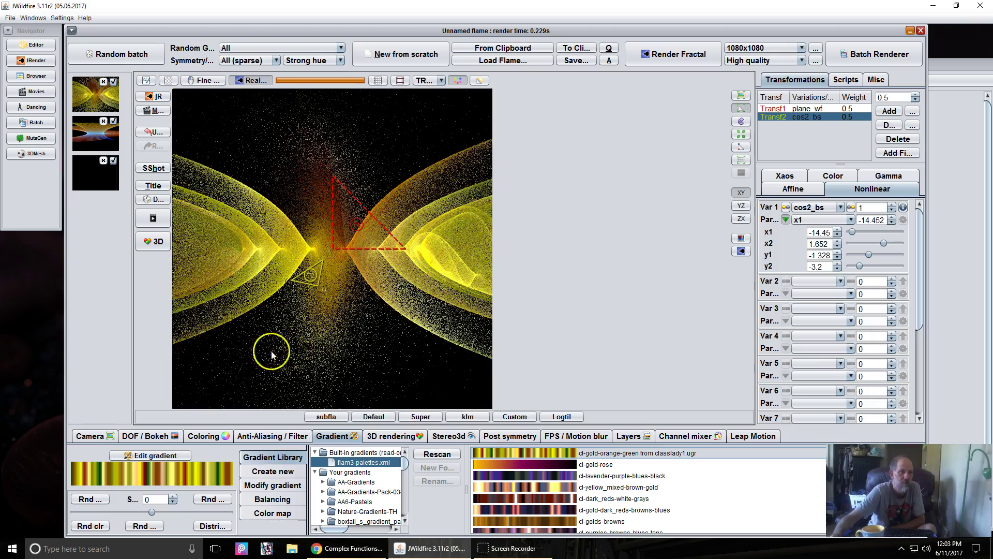
Step: Shrink the second transform's triangle and move it directly below the flame's centre
left_click_drag(314, 278, 302, 312)
scroll(302, 312, "down", 3)
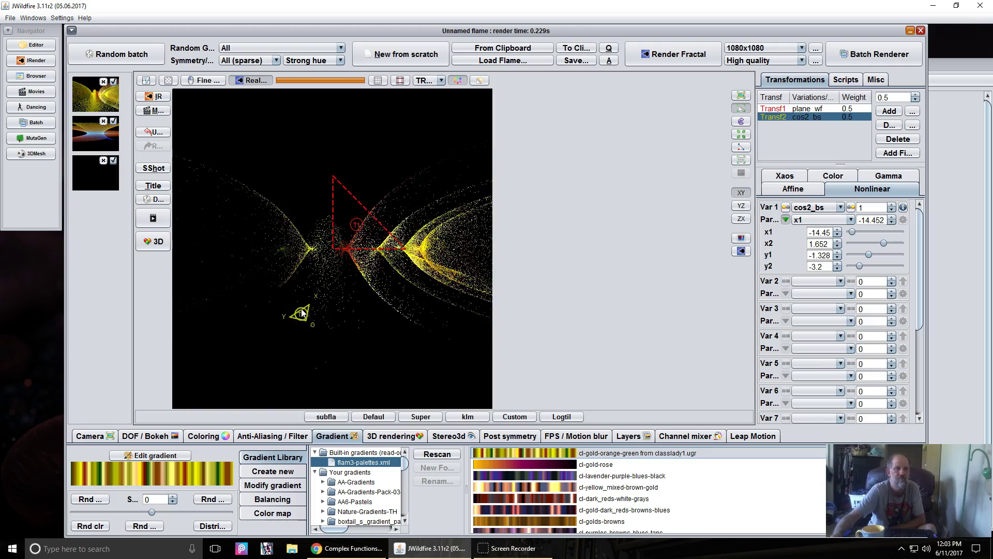
left_click_drag(301, 310, 332, 313)
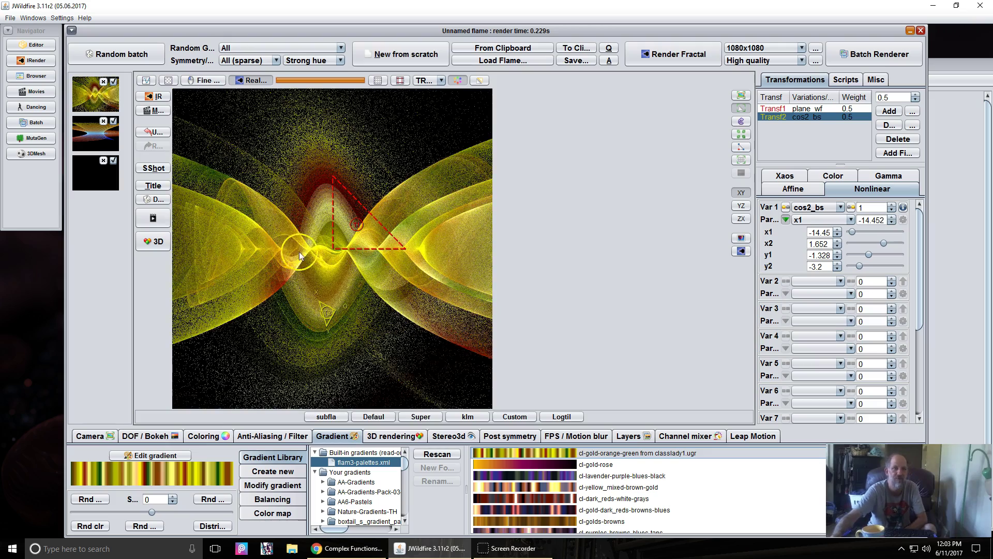
Step: Set the camera pitch to 56 and rotate the second transform's triangle in the YZ plane
left_click(90, 437)
left_click_drag(113, 463, 158, 453)
left_click(740, 205)
left_click_drag(321, 271, 349, 283)
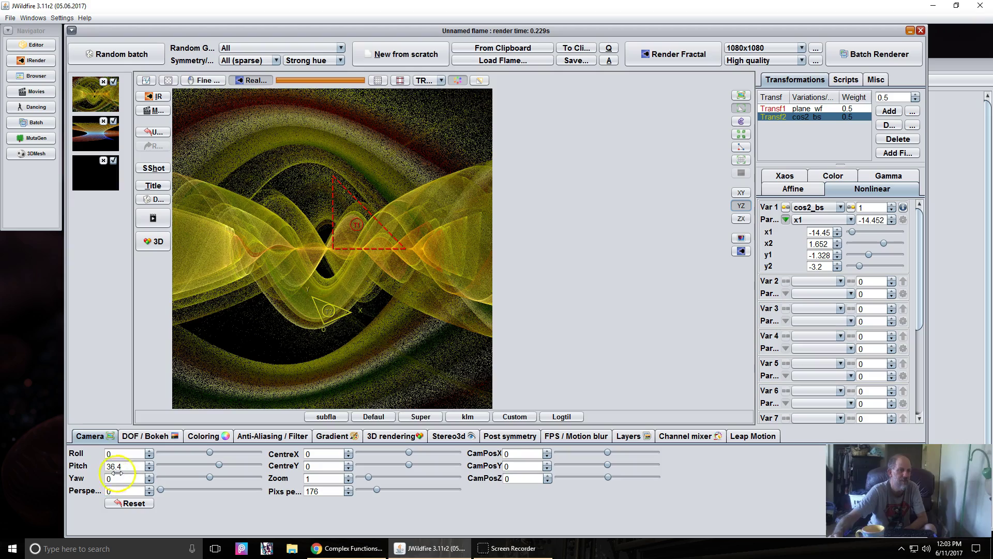
left_click_drag(114, 466, 127, 466)
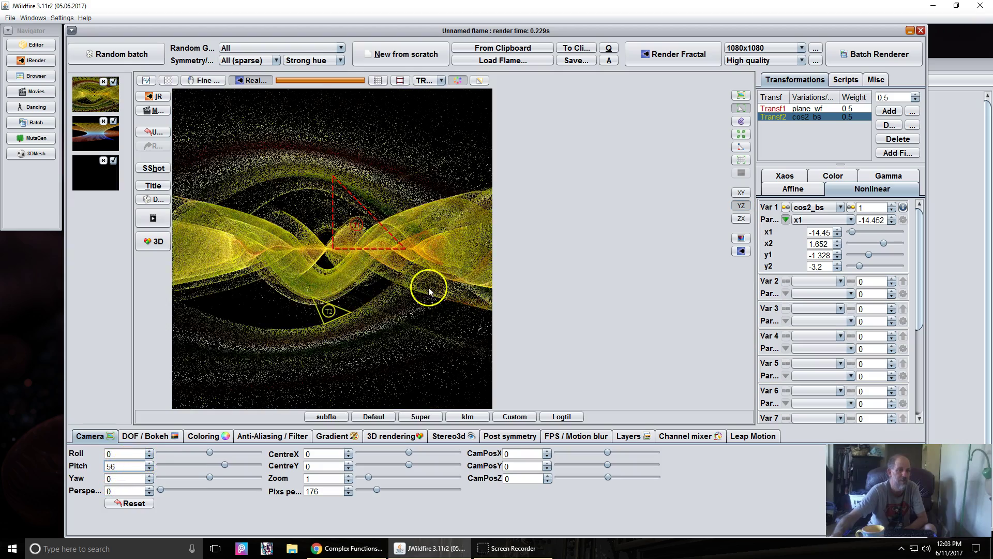
Step: Turn on the Preserve option in the affine settings, and enlarge, rotate and move the second transform's YZ triangle to the upper left of the flame's centre
left_click_drag(343, 315, 352, 223)
left_click(819, 194)
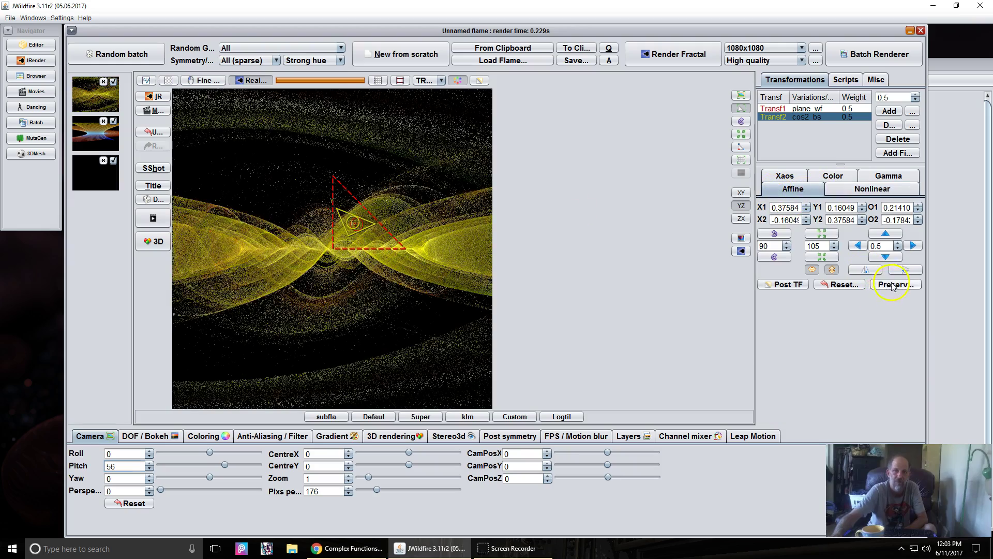
left_click_drag(350, 226, 306, 260)
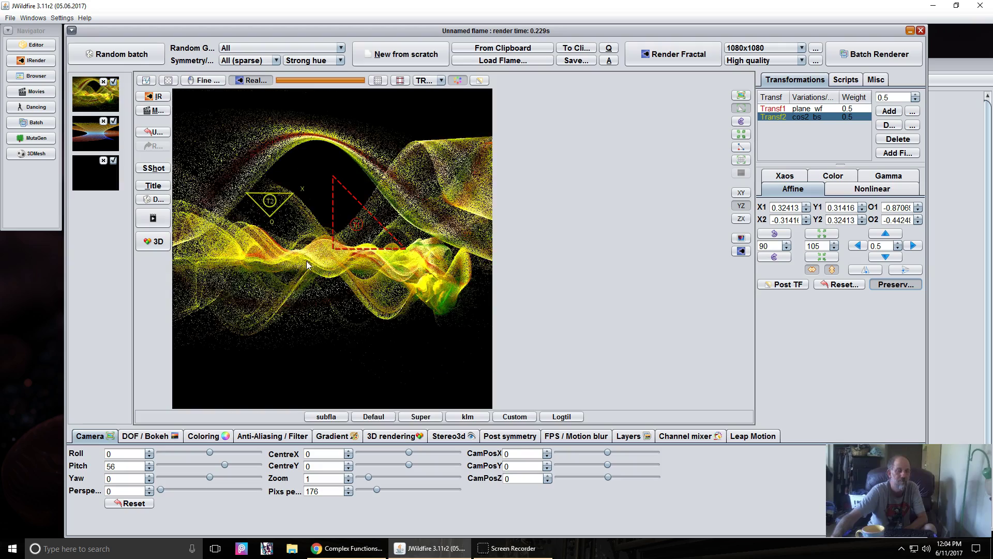
Step: Set the second transform's weight to 4.56 and rotate its triangle in the YZ plane
left_click_drag(886, 96, 975, 164)
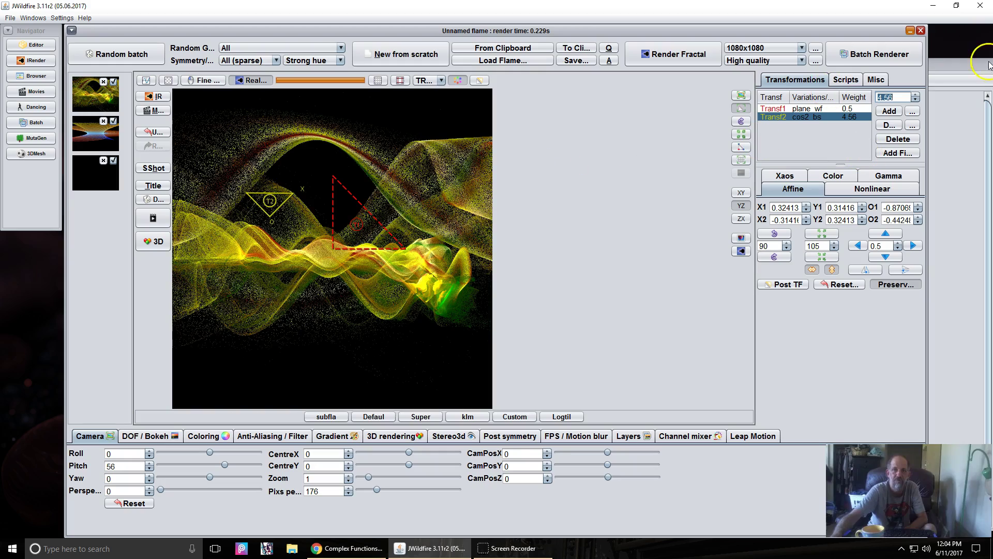
mouse_move(271, 223)
left_mouse_down()
mouse_move(385, 224)
mouse_move(262, 234)
mouse_move(272, 239)
left_mouse_up()
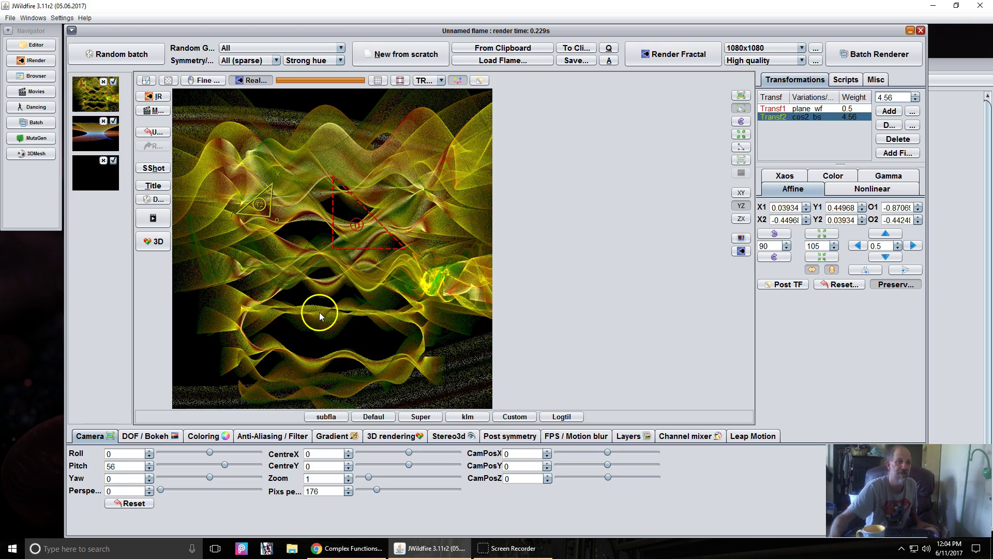
Step: Switch to Chrome, review the cosine plot on the Graphs of Sine, Cosine and Tangent page, and return to JWildfire
left_click(342, 550)
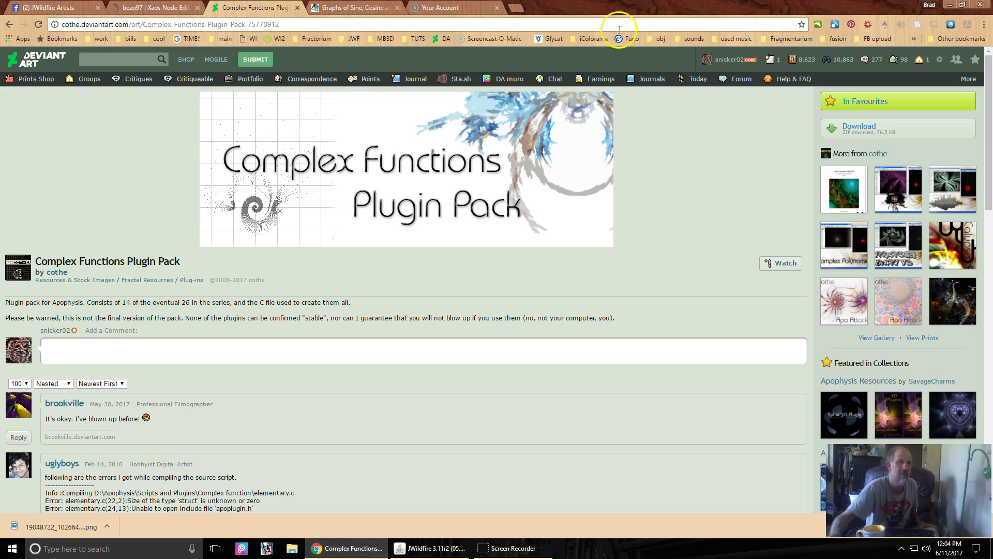
key("ctrl+Tab")
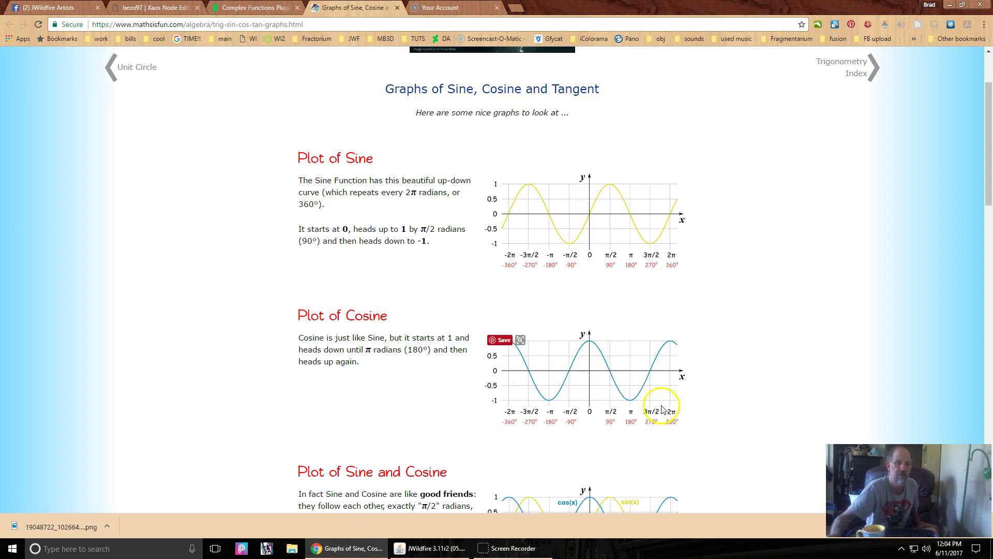
left_click(430, 547)
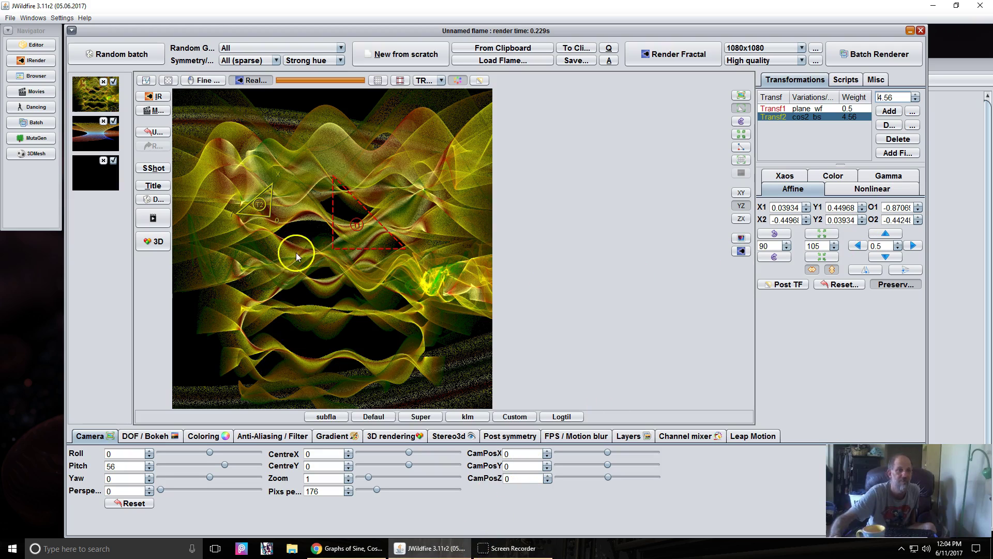
Step: Shrink and reposition the second transform's YZ triangle above and left of the flame's centre, comparing the waves with the cosine plot in Chrome
left_click_drag(271, 209, 293, 212)
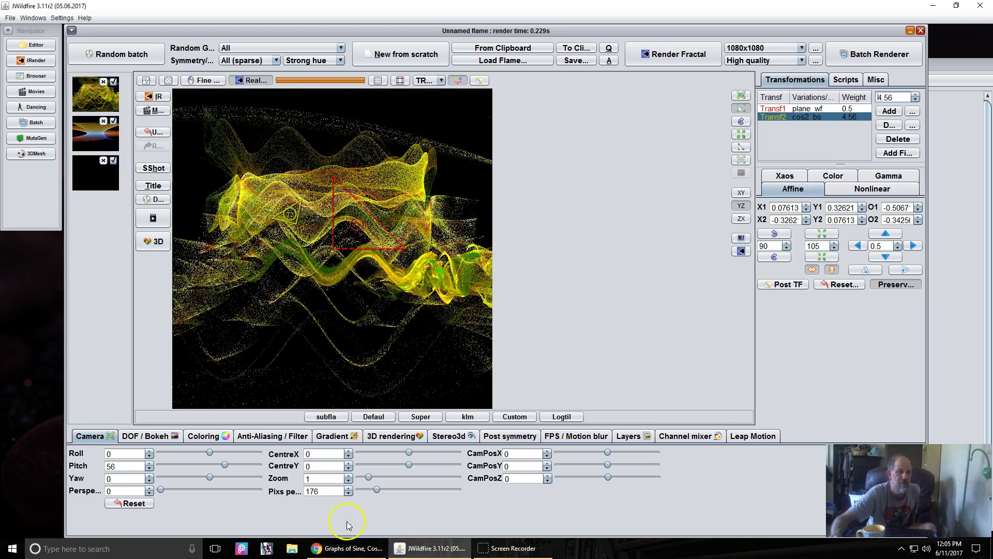
left_click(354, 548)
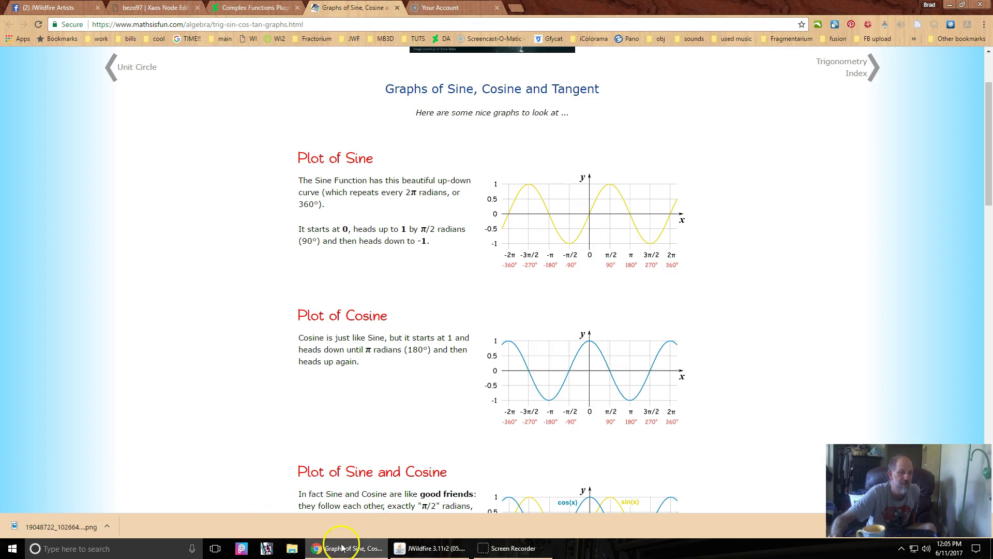
left_click(427, 550)
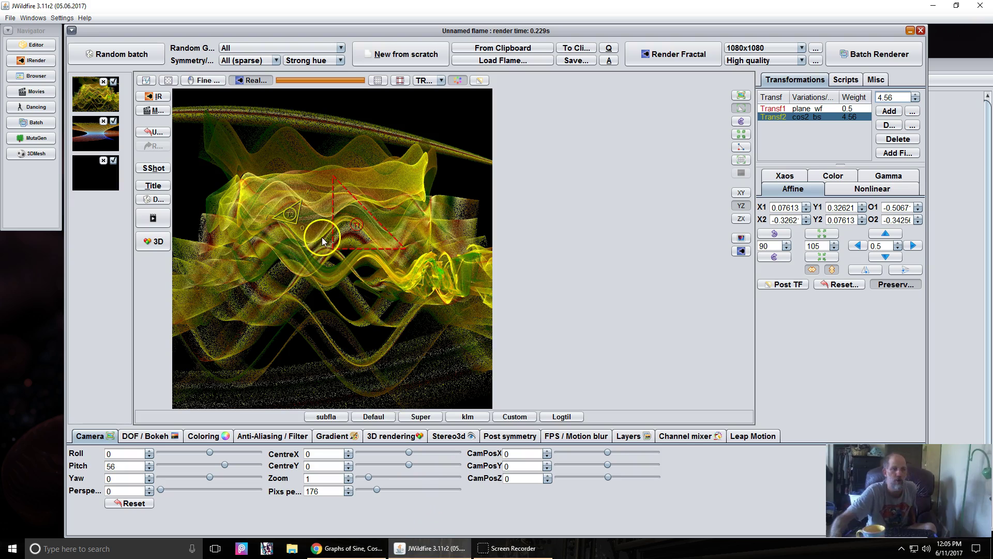
left_click_drag(293, 211, 278, 209)
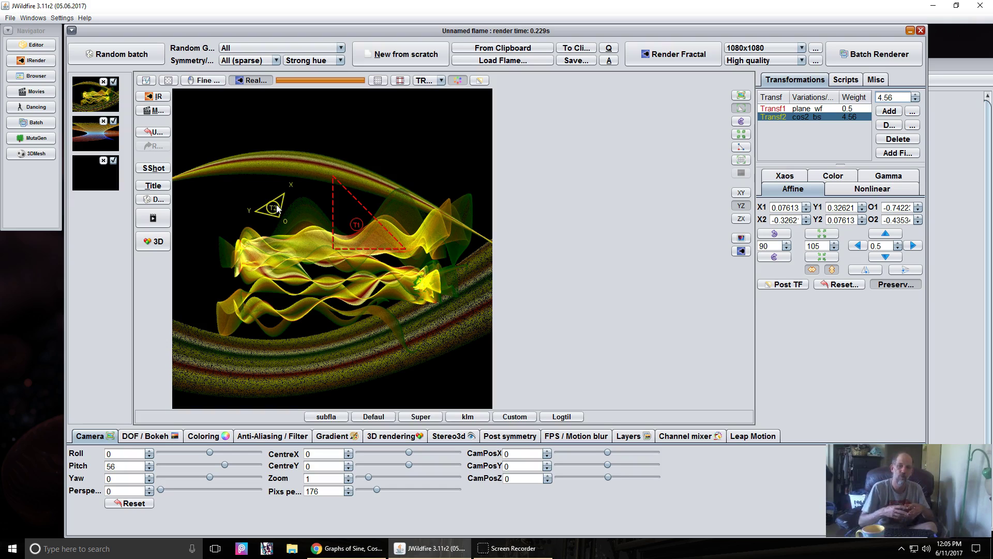
Step: Rotate and resize the second transform's triangle in the YZ plane, and move, rotate and scale it just below-left of centre in the XY plane
left_click_drag(273, 206, 422, 247)
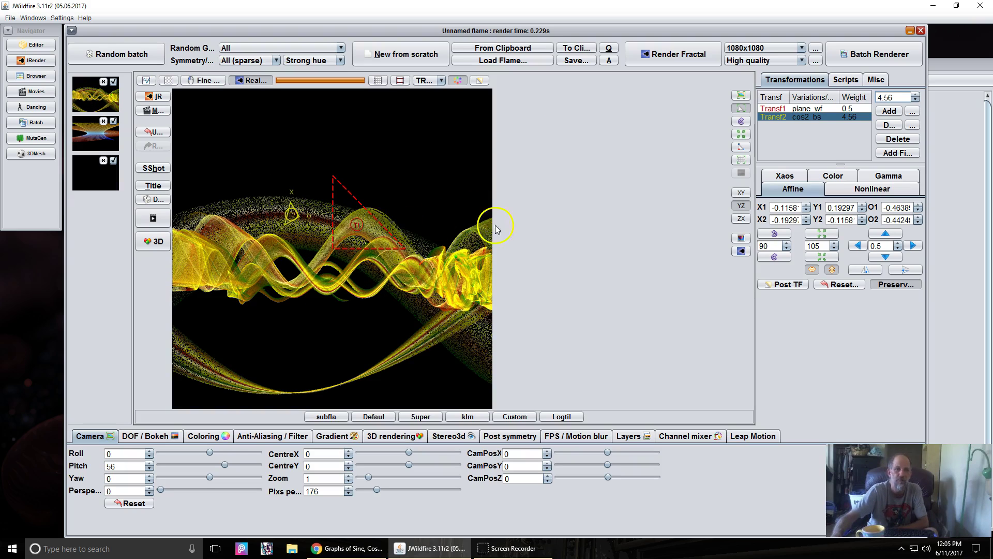
left_click_drag(393, 218, 443, 337)
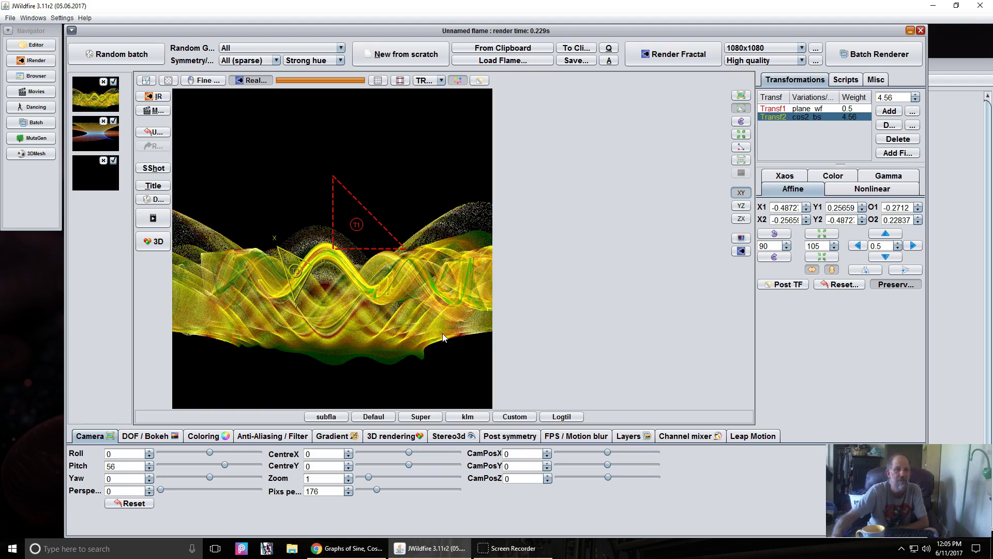
mouse_move(324, 288)
left_mouse_down()
mouse_move(434, 284)
mouse_move(310, 289)
mouse_move(215, 276)
left_mouse_up()
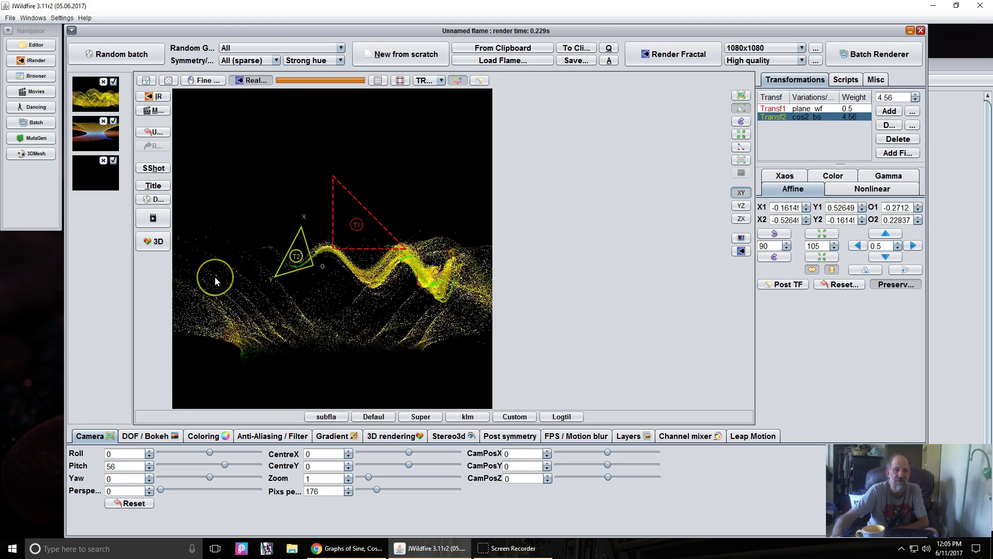